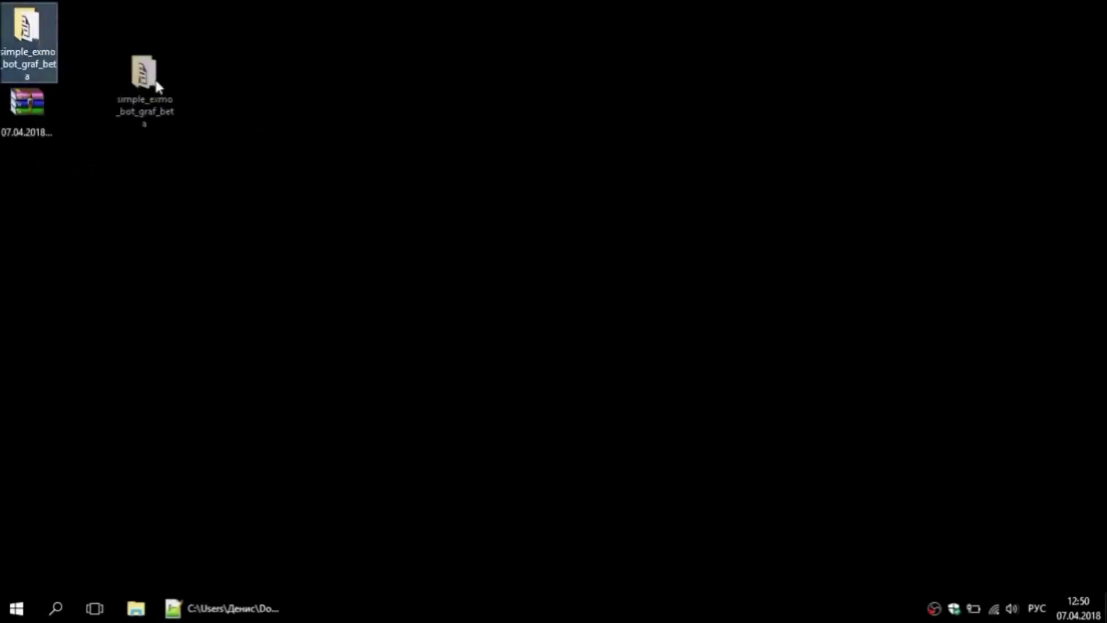
Open the simple_exmo_bot_graf_beta folder and run simple_exmo_bot.exe from it
{"action": "double_click", "coordinate": [385, 116]}
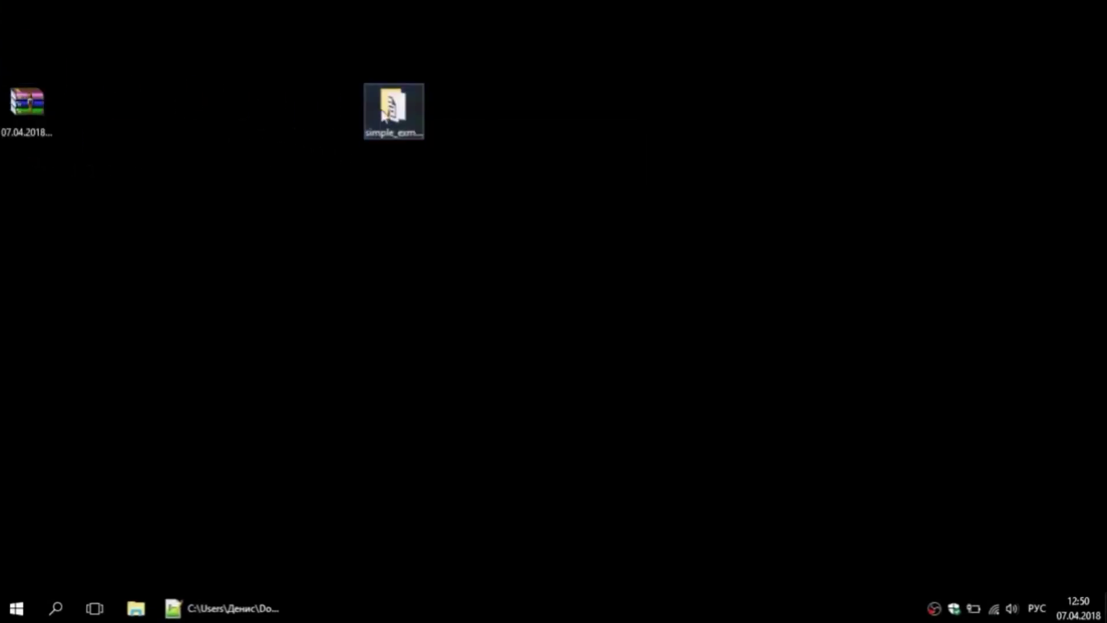
{"action": "left_click_drag", "start_coordinate": [549, 150], "coordinate": [569, 83]}
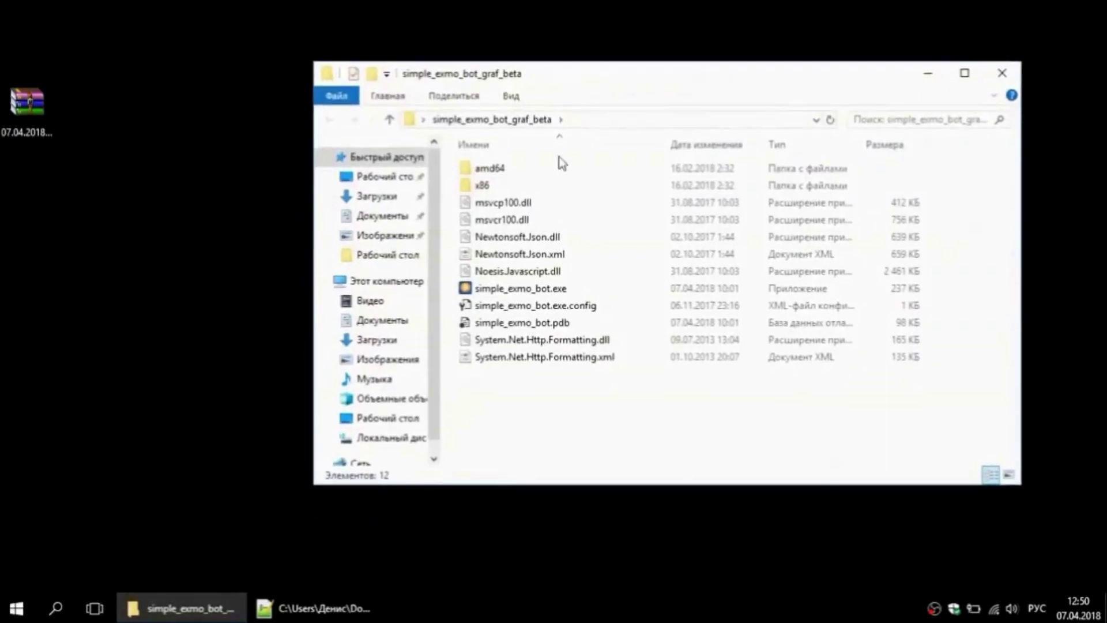
{"action": "double_click", "coordinate": [530, 295]}
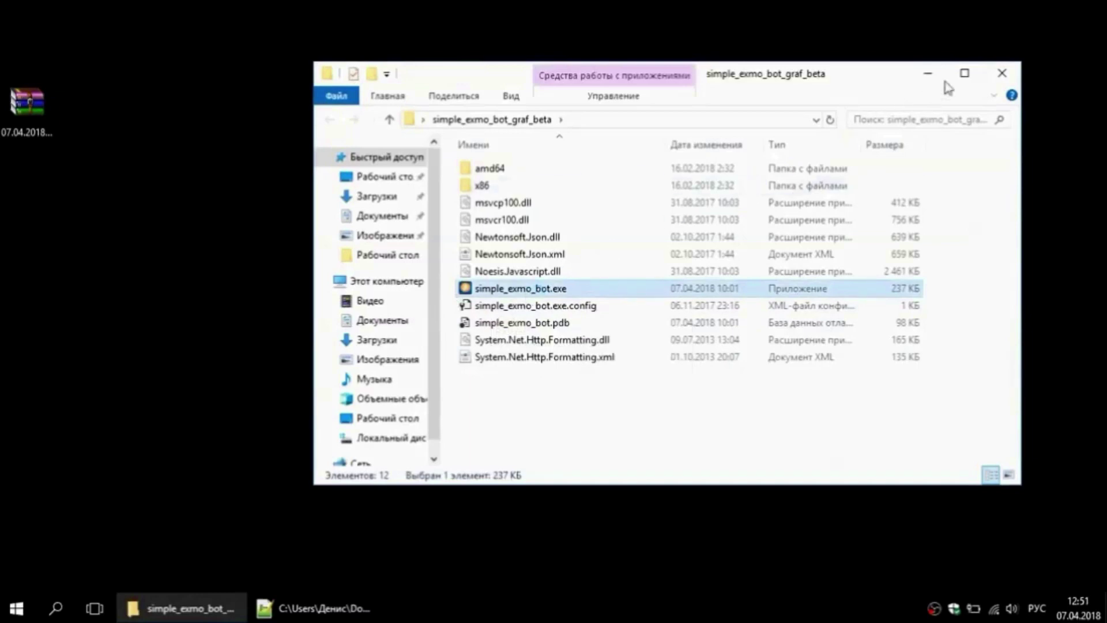
Copy the api key from line 1 of the Notepad++ notes into the bot's api key field
{"action": "left_click", "coordinate": [1000, 72]}
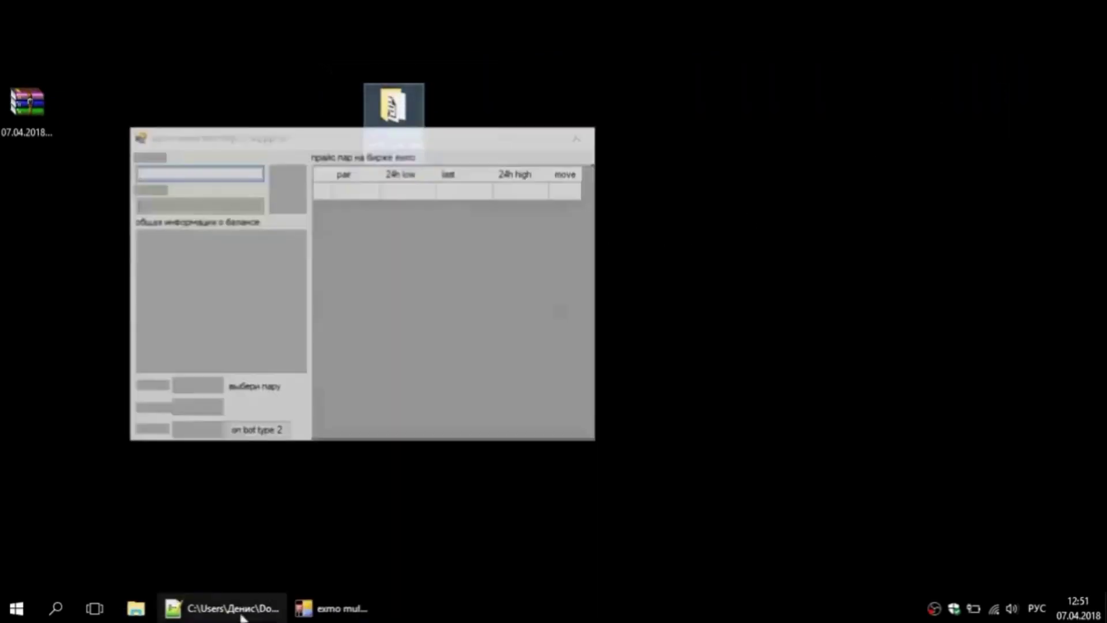
{"action": "left_click", "coordinate": [215, 616]}
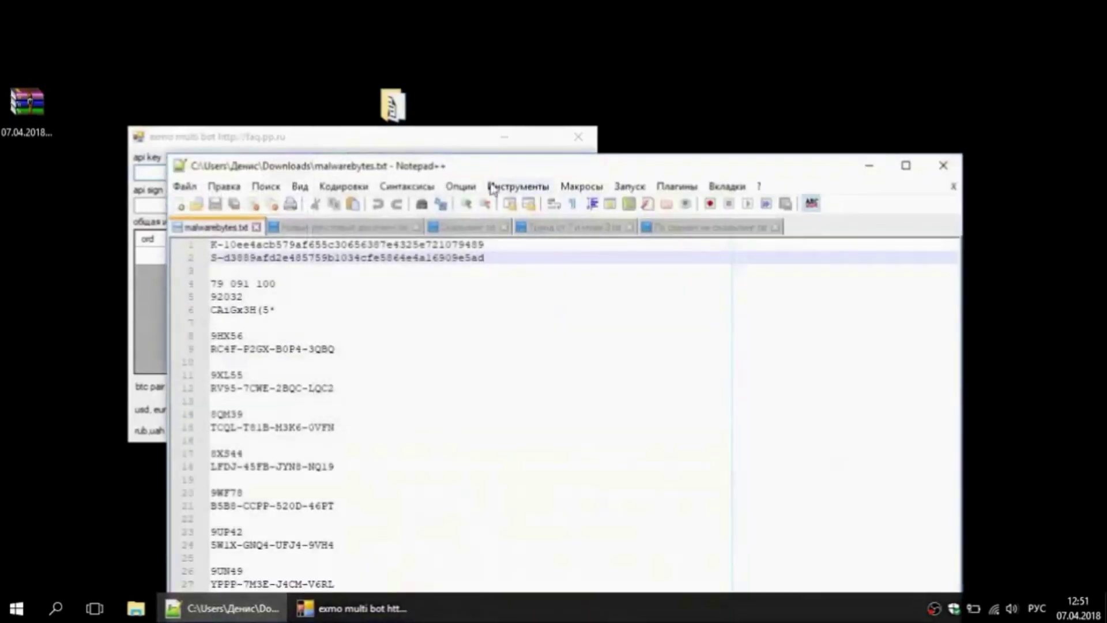
{"action": "left_click_drag", "start_coordinate": [492, 177], "coordinate": [809, 211]}
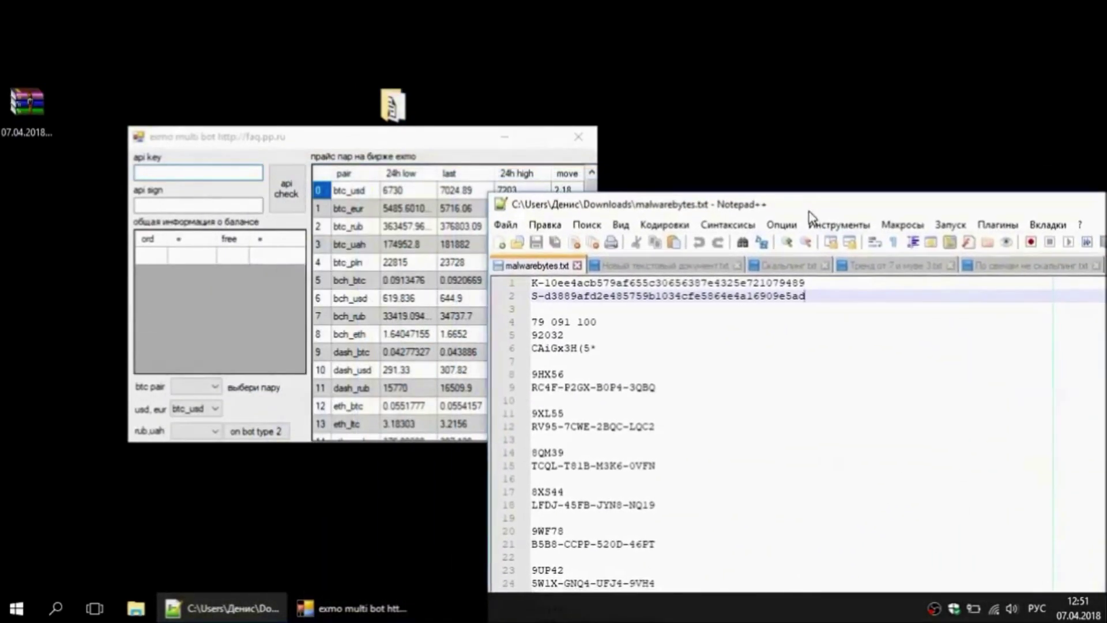
{"action": "left_click", "coordinate": [508, 285]}
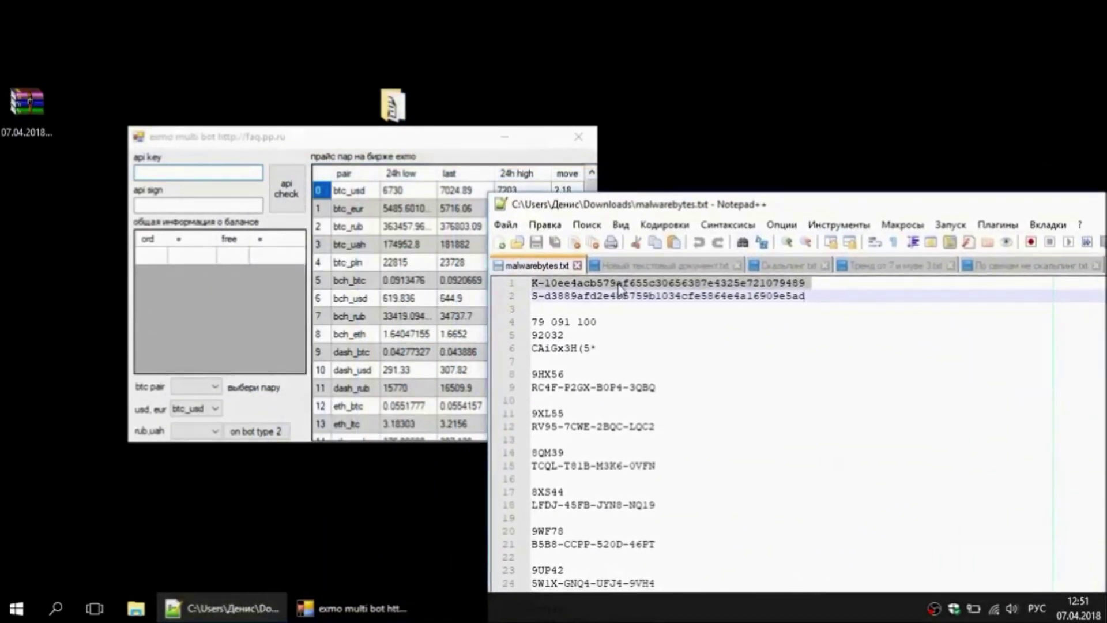
{"action": "right_click", "coordinate": [619, 289]}
{"action": "left_click", "coordinate": [652, 278]}
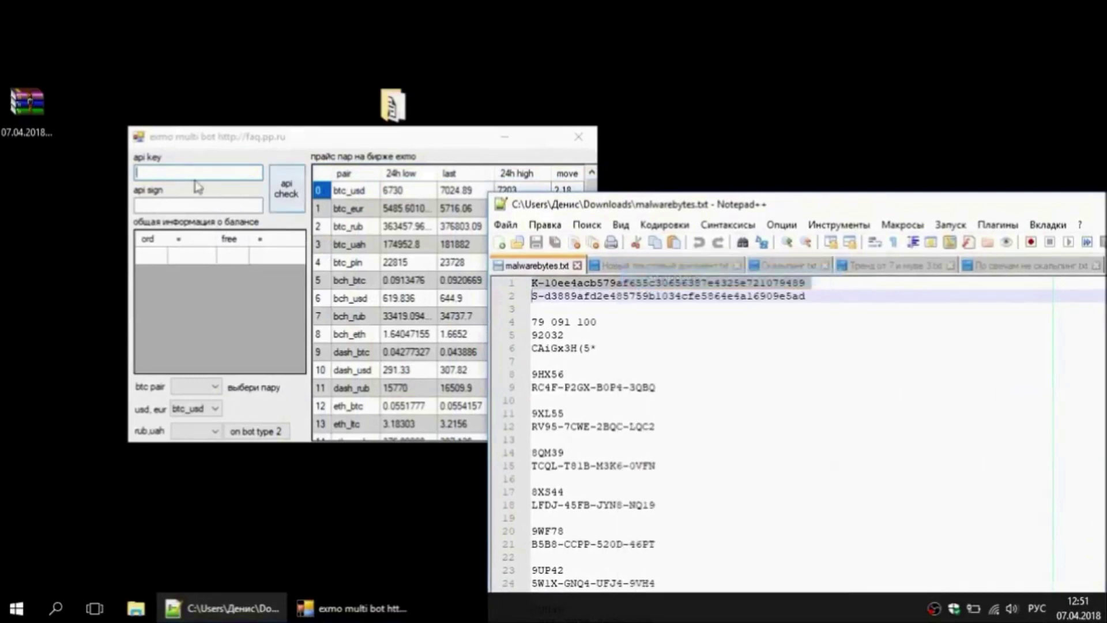
{"action": "left_click", "coordinate": [193, 175]}
{"action": "right_click", "coordinate": [193, 175]}
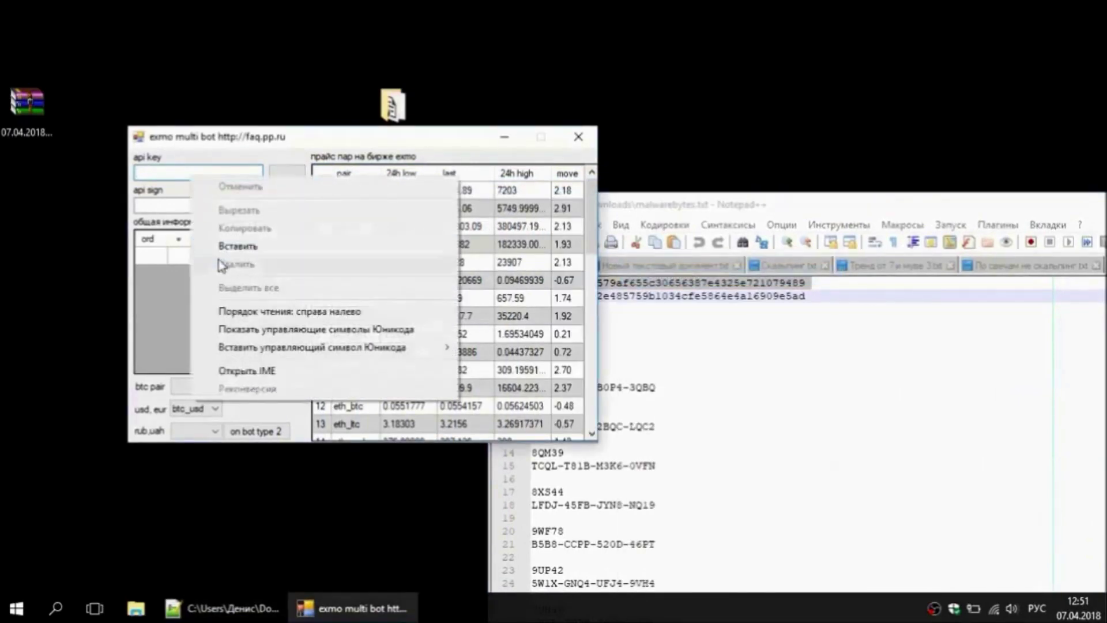
{"action": "left_click", "coordinate": [228, 245]}
Copy the api sign from line 2 into the api sign field and minimize Notepad++
{"action": "left_click", "coordinate": [656, 375]}
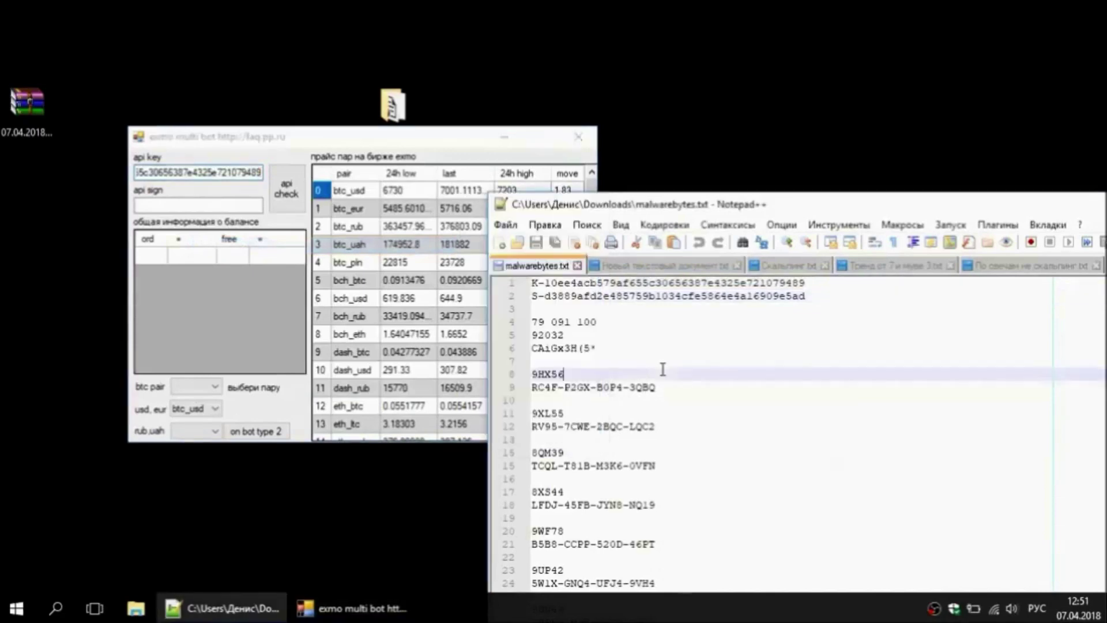
{"action": "left_click", "coordinate": [502, 304]}
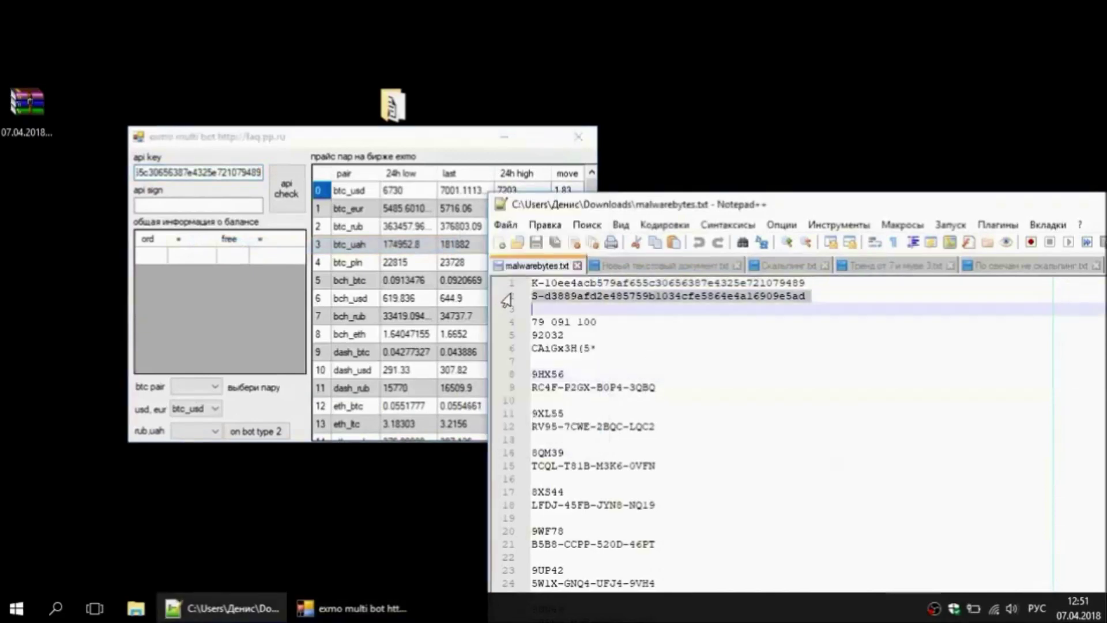
{"action": "right_click", "coordinate": [594, 300]}
{"action": "left_click", "coordinate": [640, 278]}
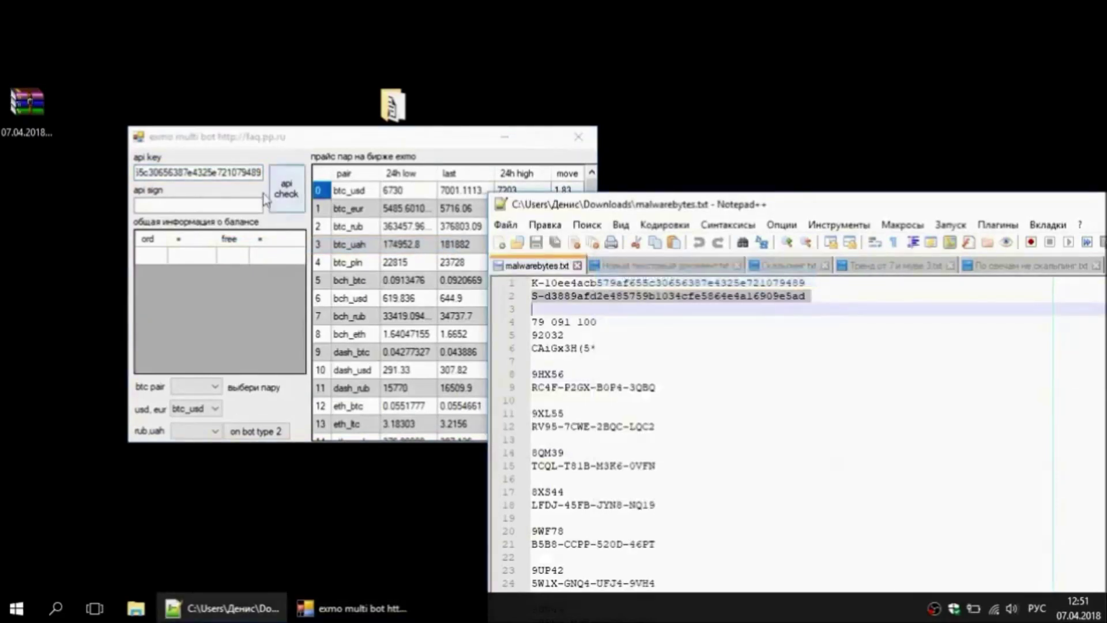
{"action": "left_click", "coordinate": [223, 203]}
{"action": "right_click", "coordinate": [217, 206]}
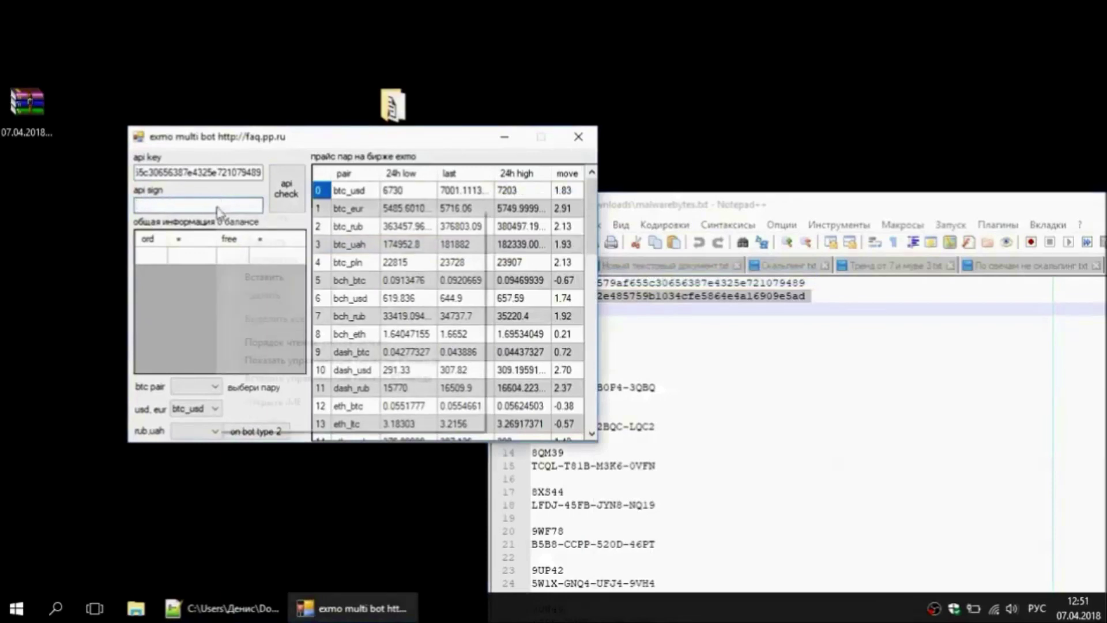
{"action": "left_click", "coordinate": [244, 277]}
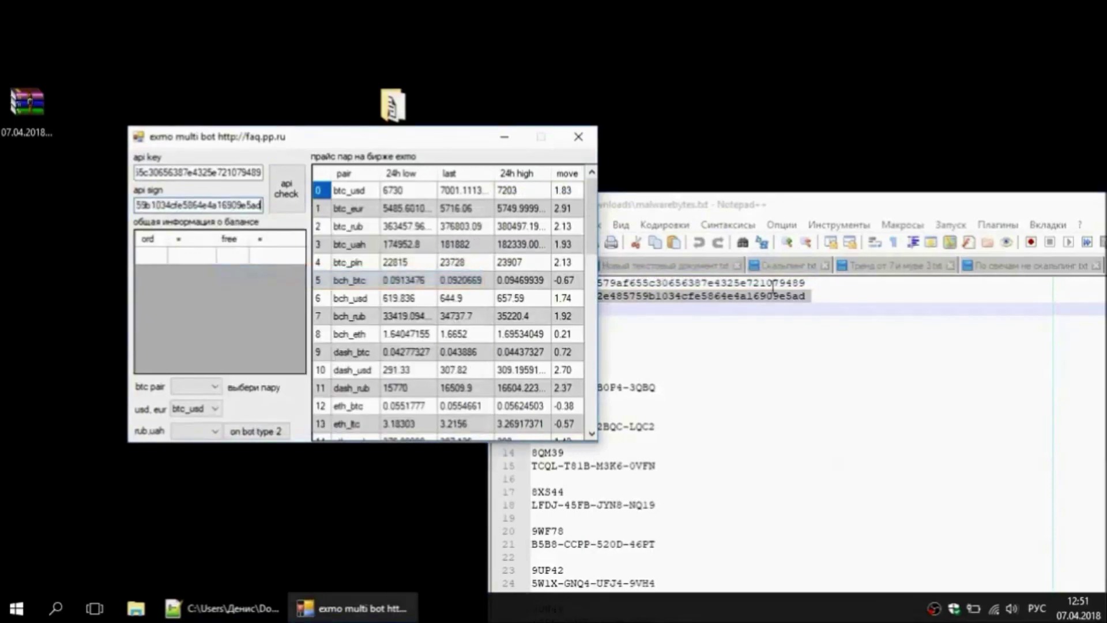
{"action": "left_click", "coordinate": [1009, 224]}
{"action": "left_click", "coordinate": [1034, 220]}
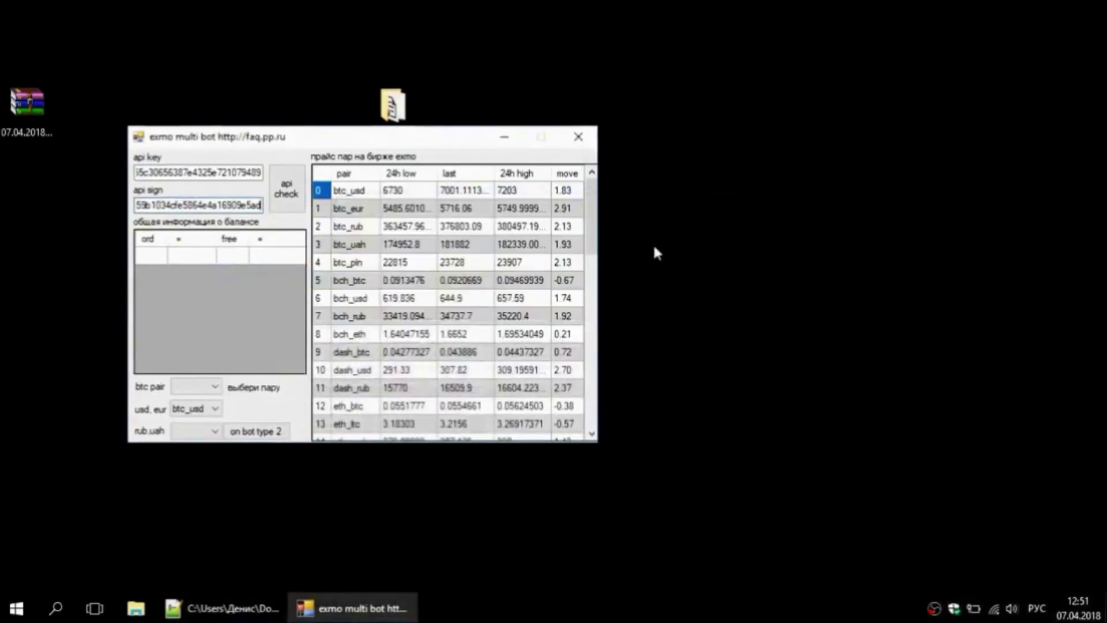
Run api check to load the account balances, then close the bot
{"action": "left_click", "coordinate": [284, 193]}
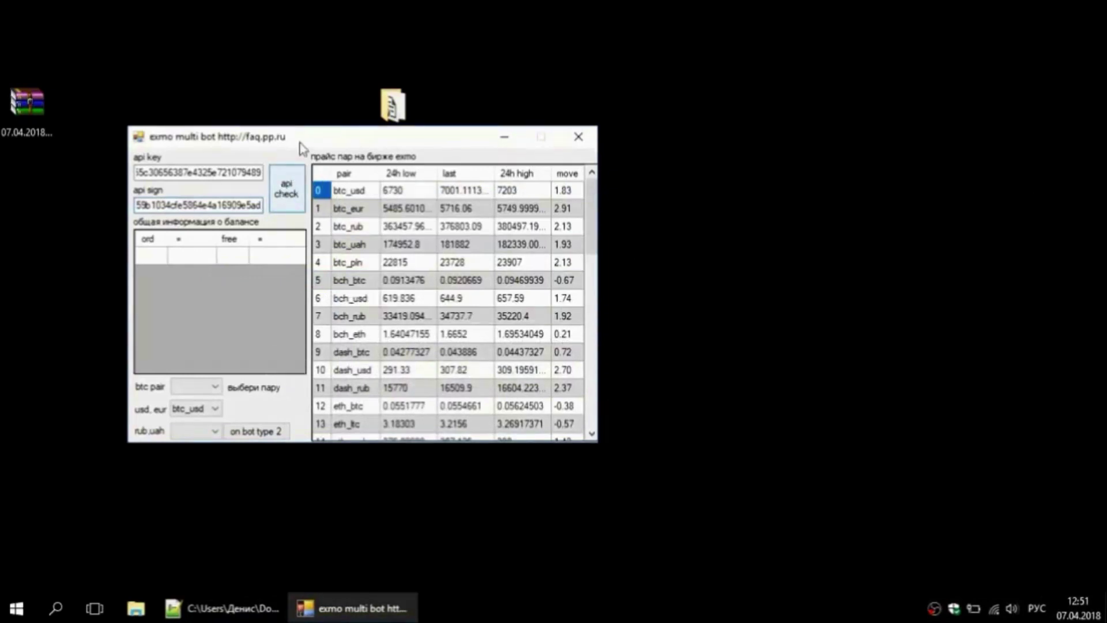
{"action": "left_click_drag", "start_coordinate": [299, 147], "coordinate": [366, 149]}
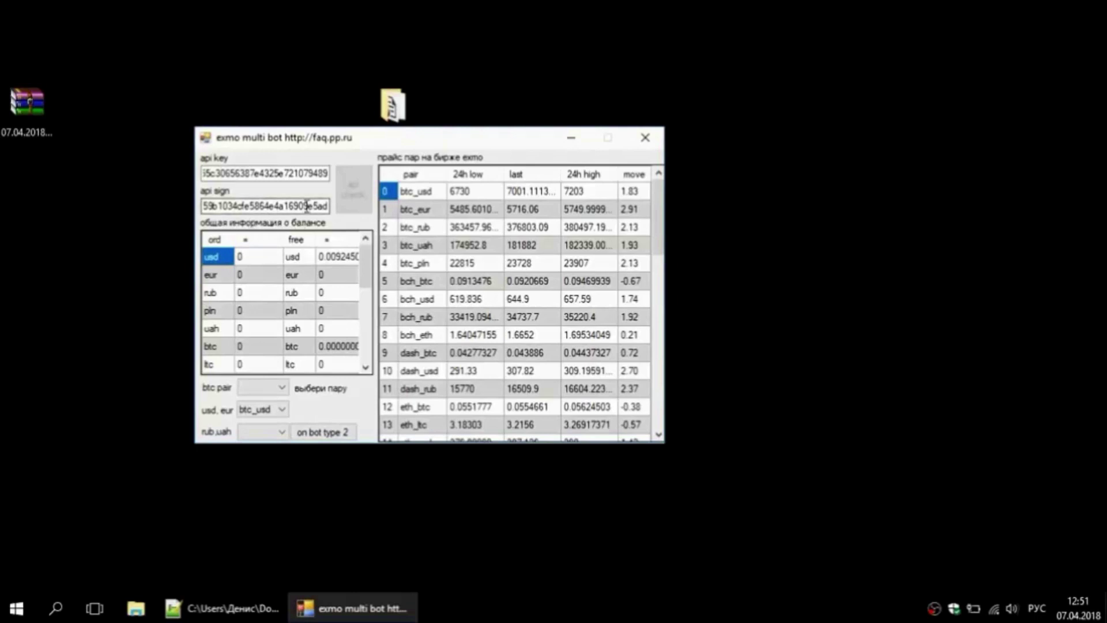
{"action": "left_click", "coordinate": [646, 139]}
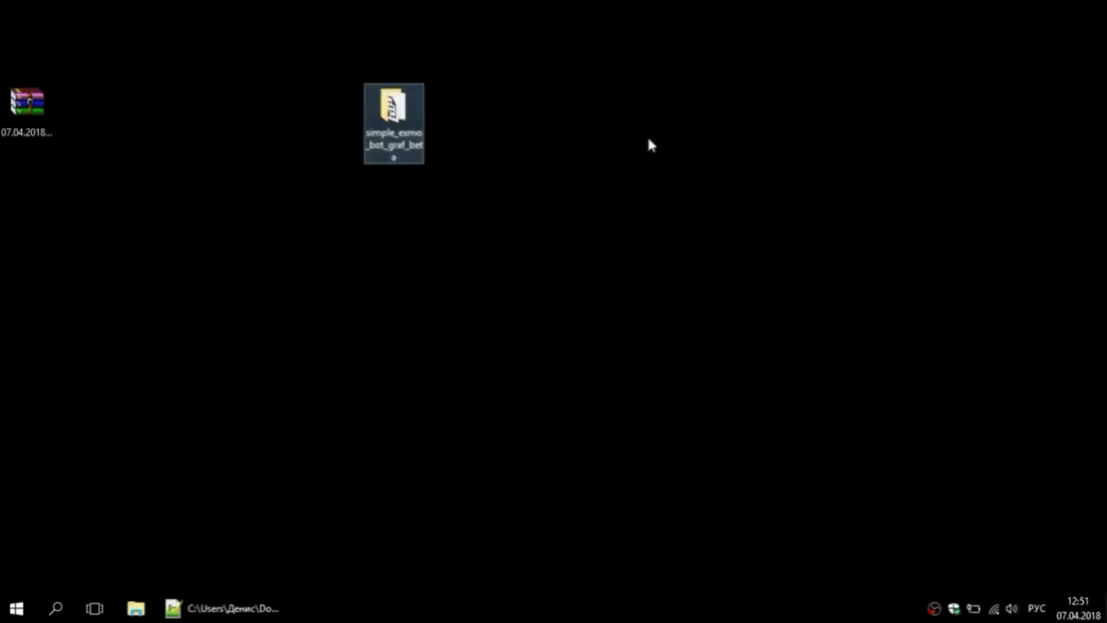
Relaunch simple_exmo_bot.exe from the folder and center the reopened bot window
{"action": "double_click", "coordinate": [402, 121]}
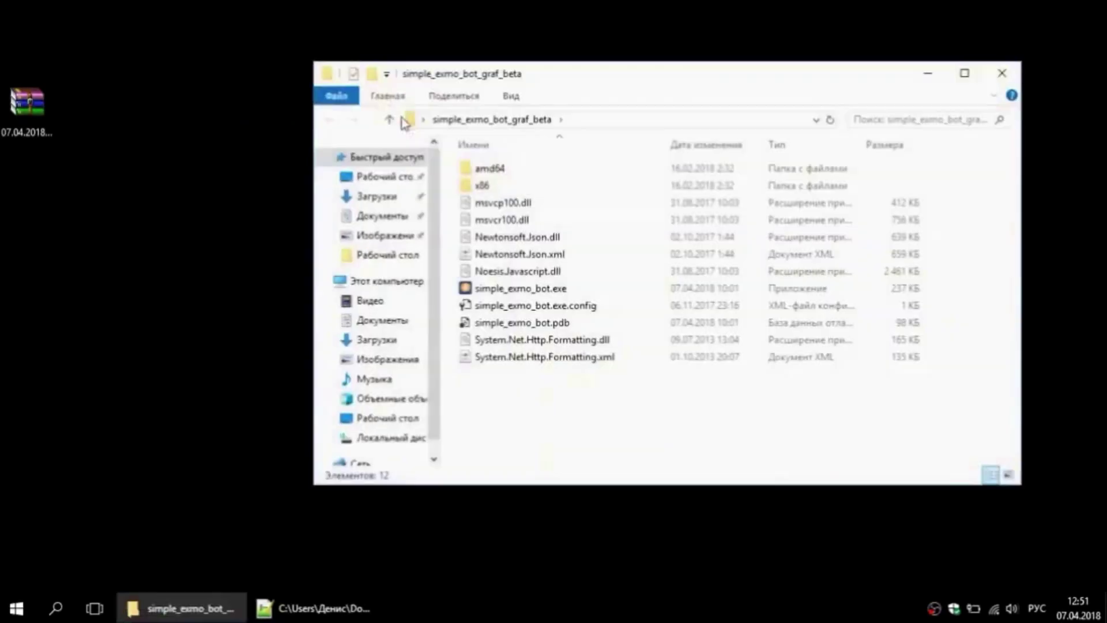
{"action": "double_click", "coordinate": [497, 293]}
{"action": "left_click", "coordinate": [1002, 74]}
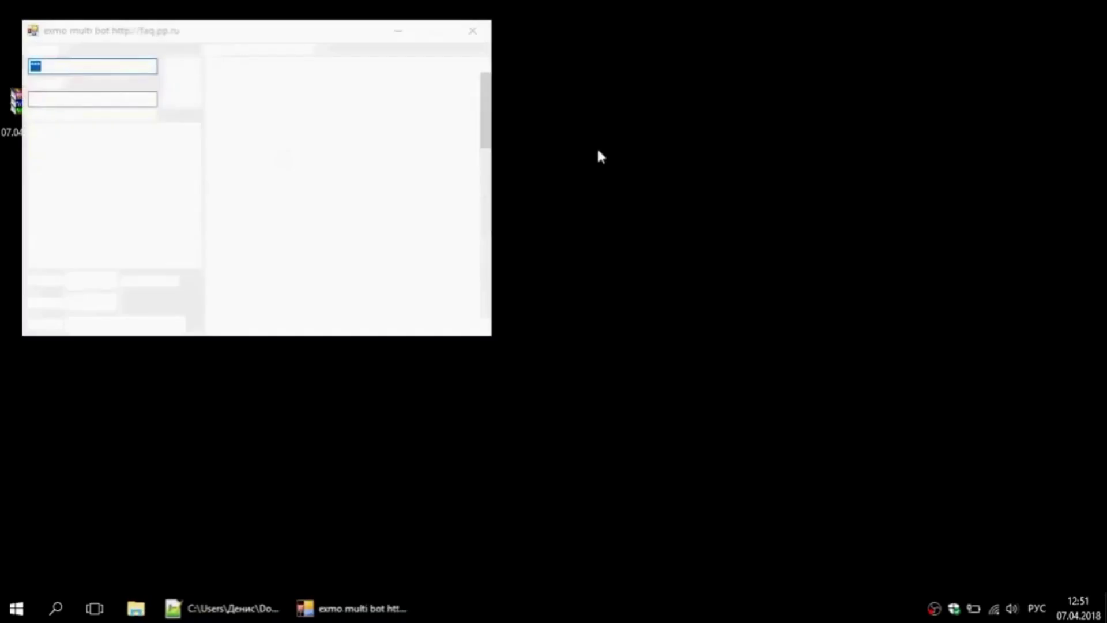
{"action": "left_click_drag", "start_coordinate": [268, 29], "coordinate": [630, 138]}
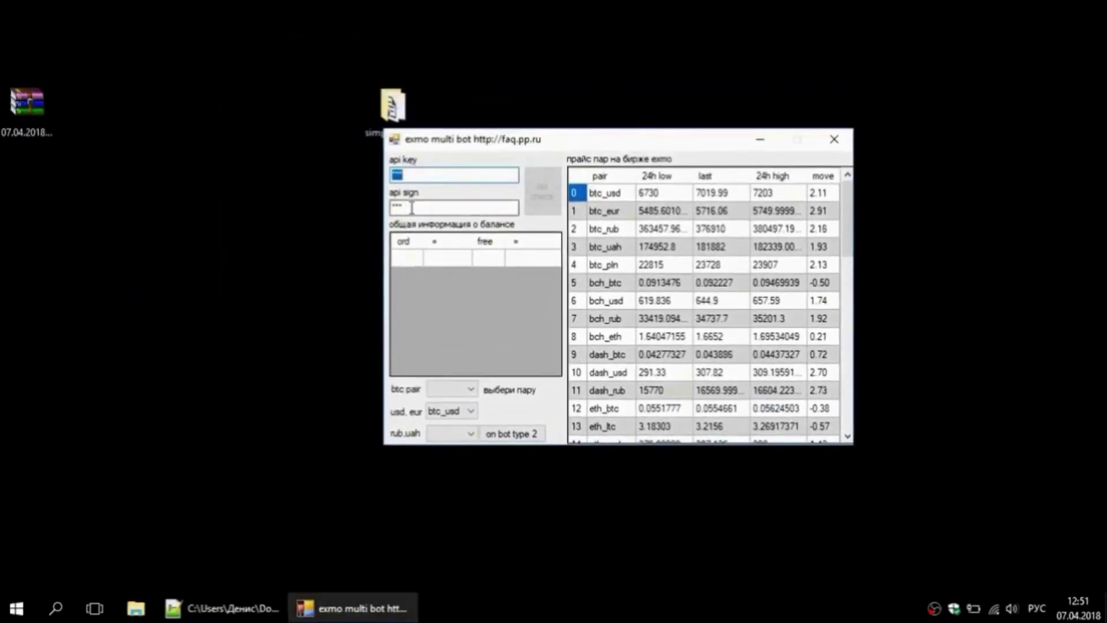
{"action": "left_click", "coordinate": [413, 176]}
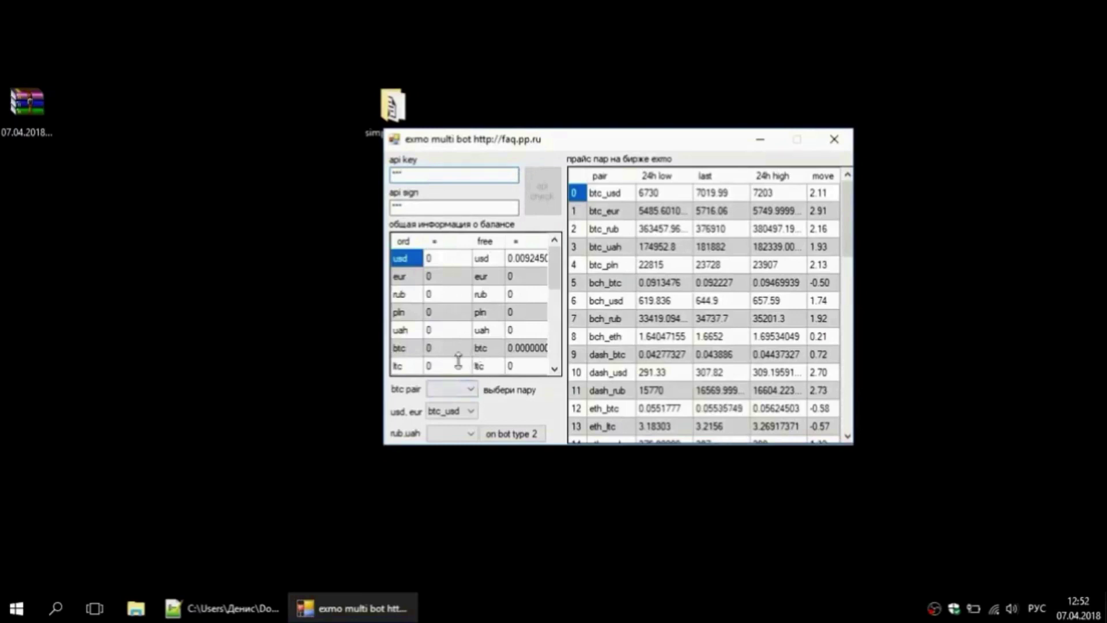
Keep btc_usd as the usd/eur pair, leaving the btc and rub/uah pair lists unchosen
{"action": "left_click_drag", "start_coordinate": [556, 146], "coordinate": [554, 99]}
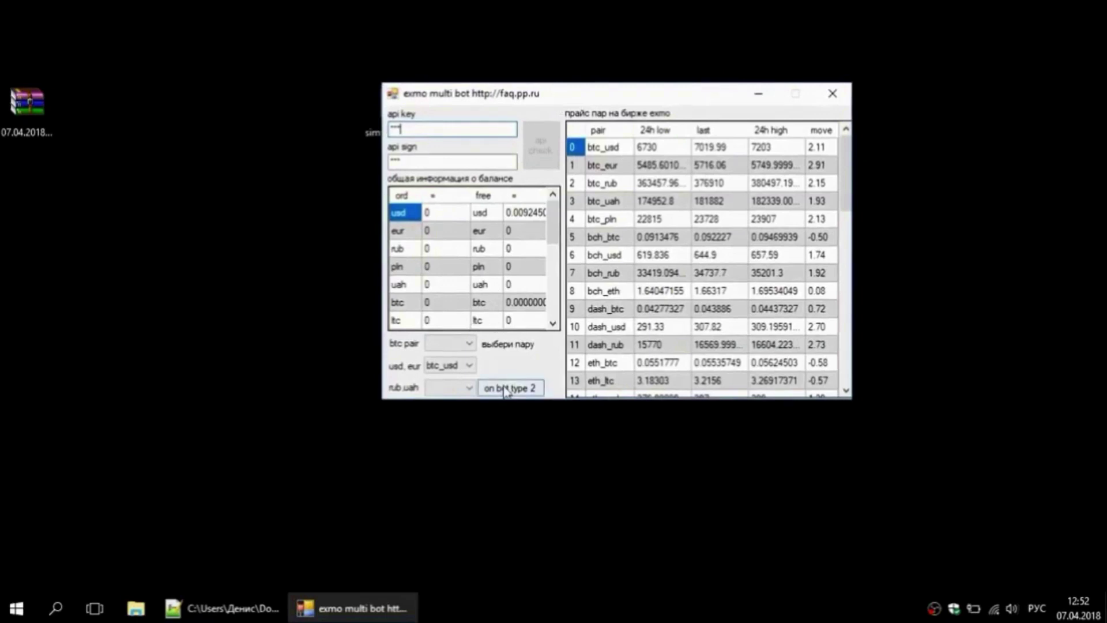
{"action": "left_click", "coordinate": [464, 369]}
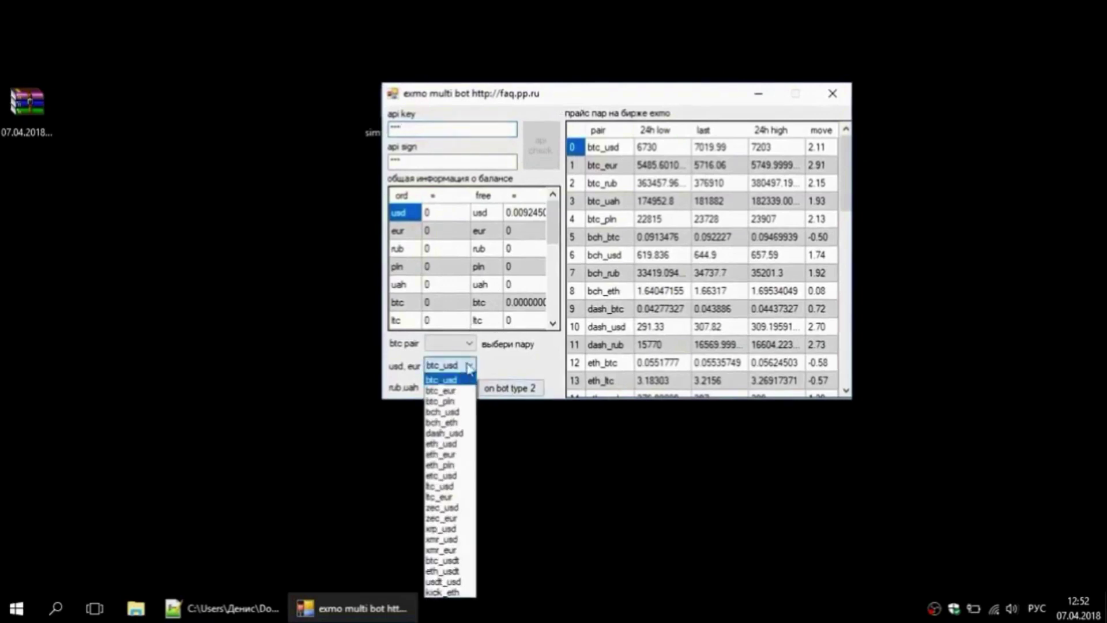
{"action": "left_click", "coordinate": [502, 373]}
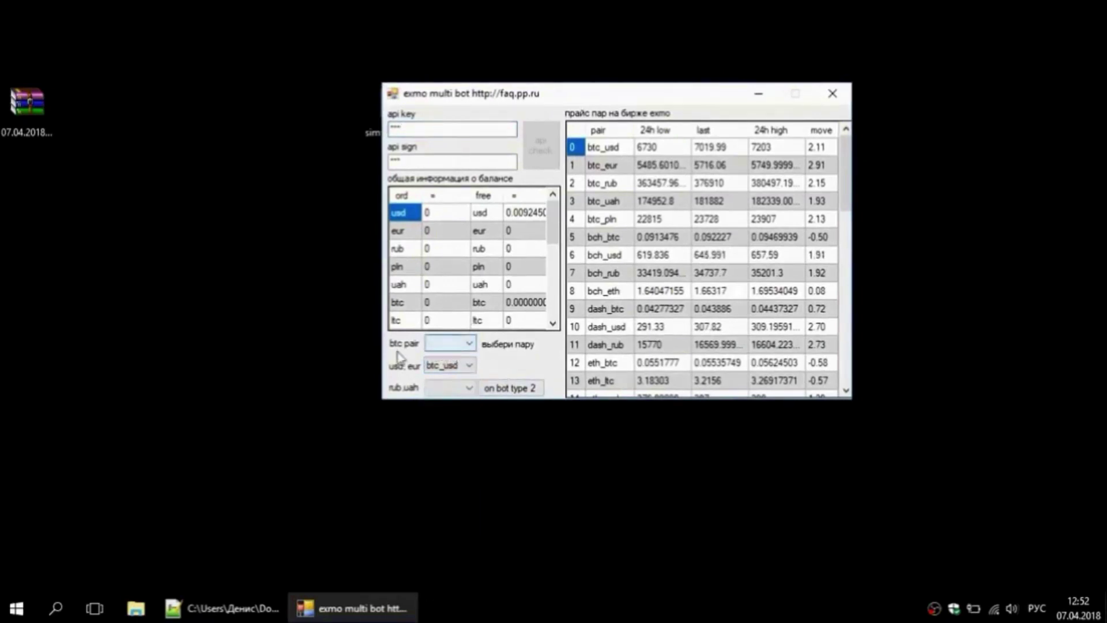
{"action": "left_click", "coordinate": [469, 344]}
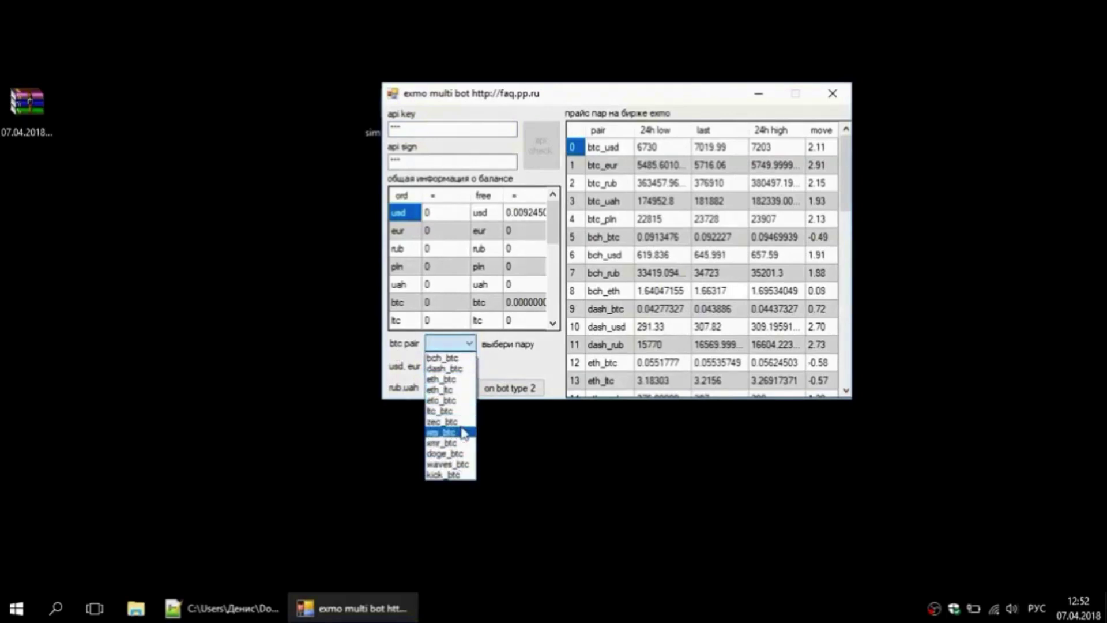
{"action": "left_click", "coordinate": [500, 376]}
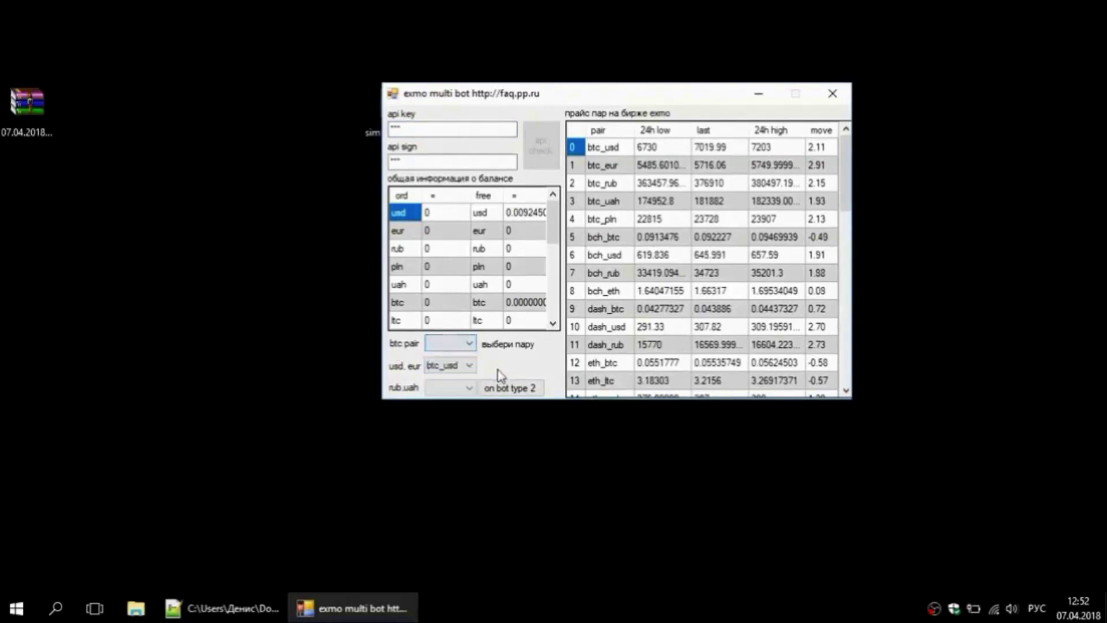
{"action": "left_click", "coordinate": [468, 367]}
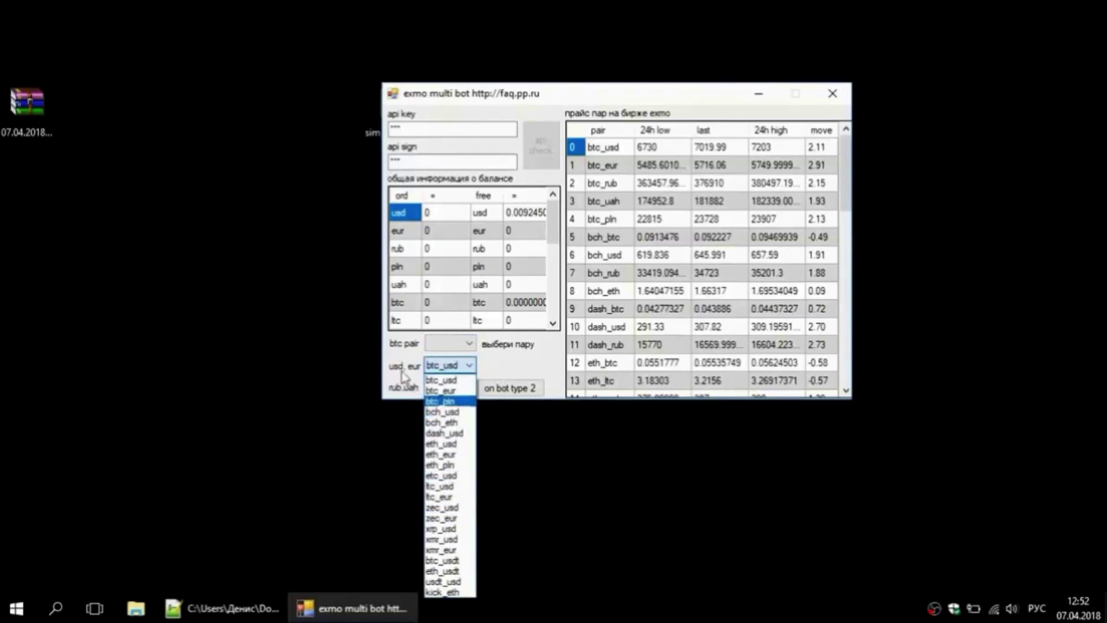
{"action": "left_click", "coordinate": [540, 367]}
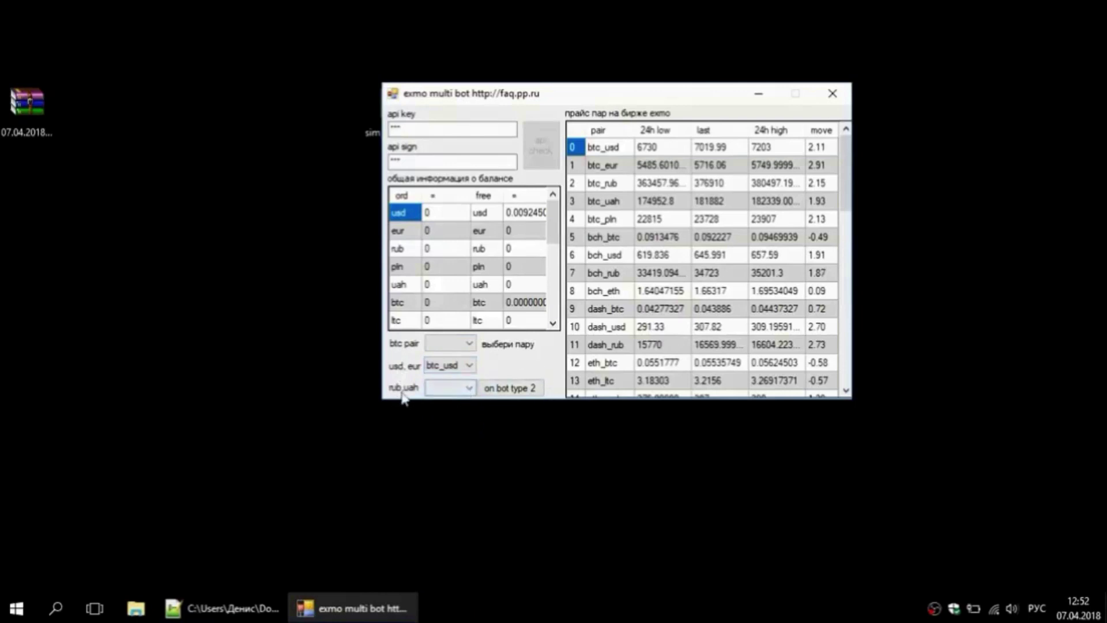
{"action": "left_click", "coordinate": [467, 392]}
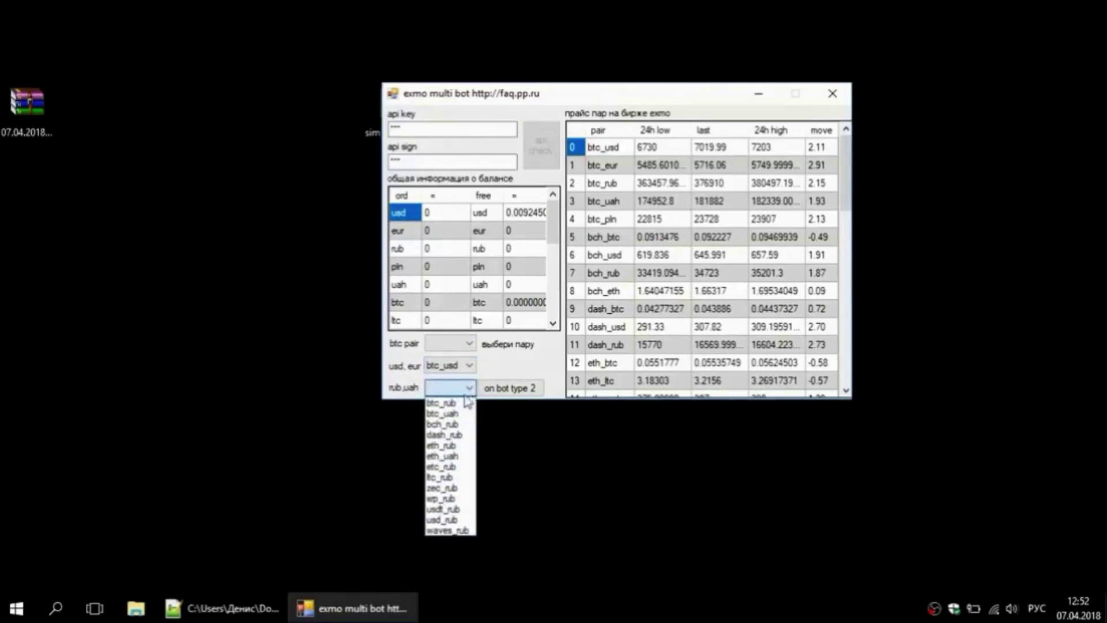
{"action": "left_click", "coordinate": [501, 367]}
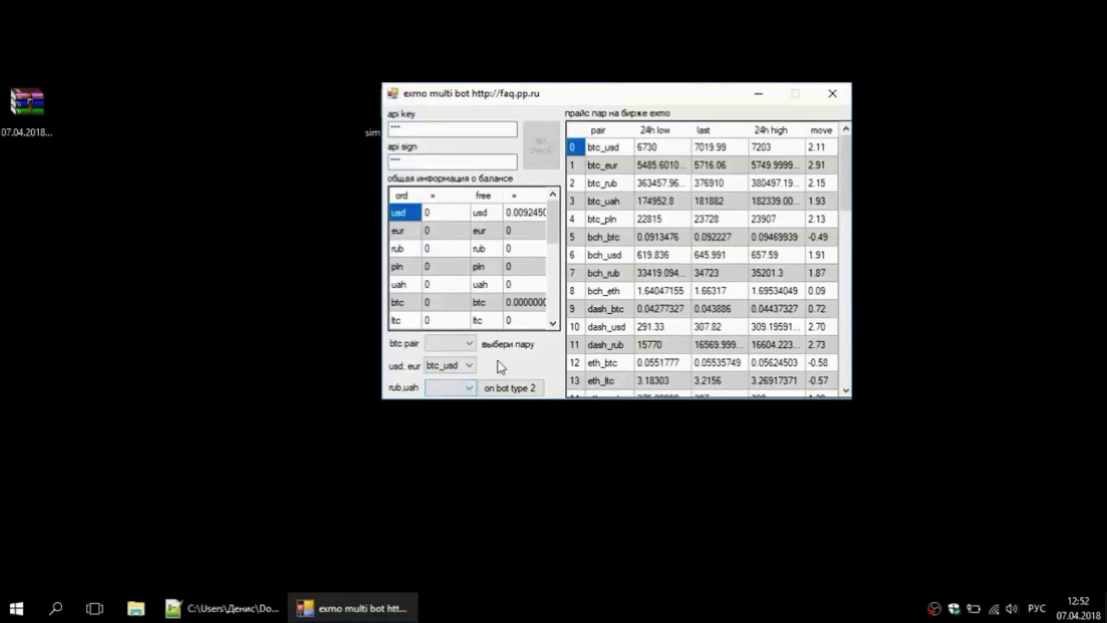
Start the btc_usd bot with 'on bot type 2' and review its 24h high 7203, last, low 6730 and move
{"action": "left_click", "coordinate": [511, 390]}
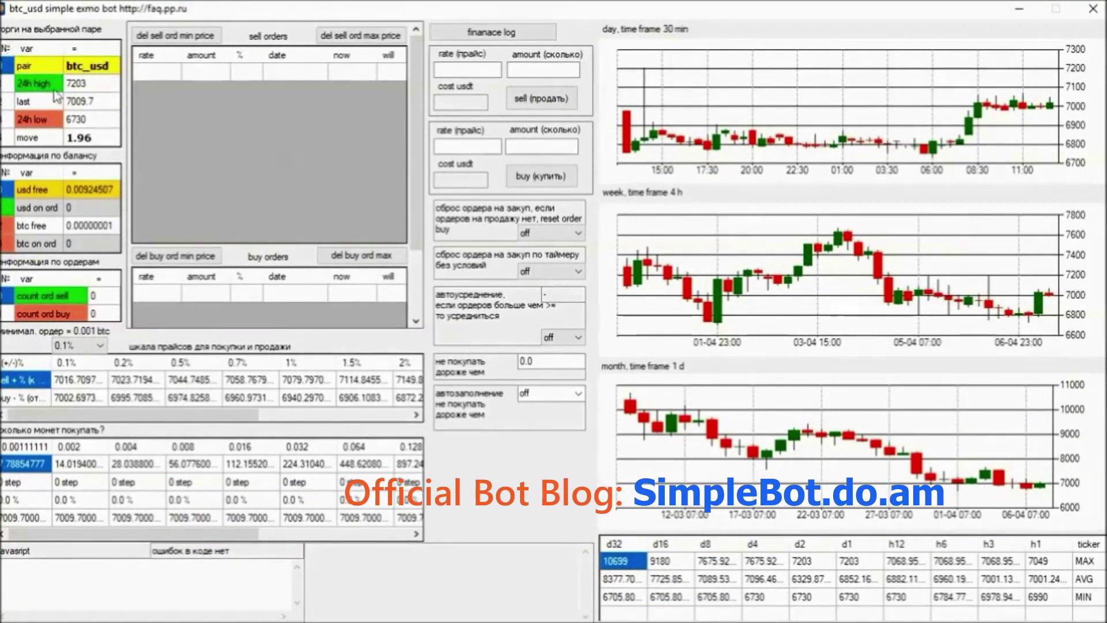
{"action": "left_click", "coordinate": [83, 67]}
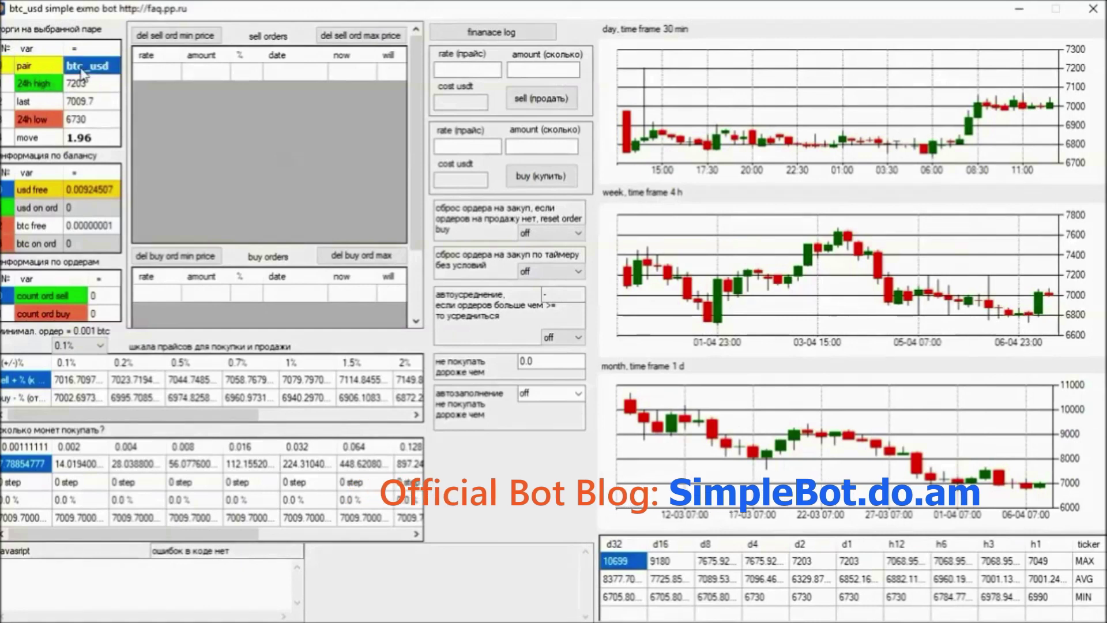
{"action": "left_click", "coordinate": [90, 89]}
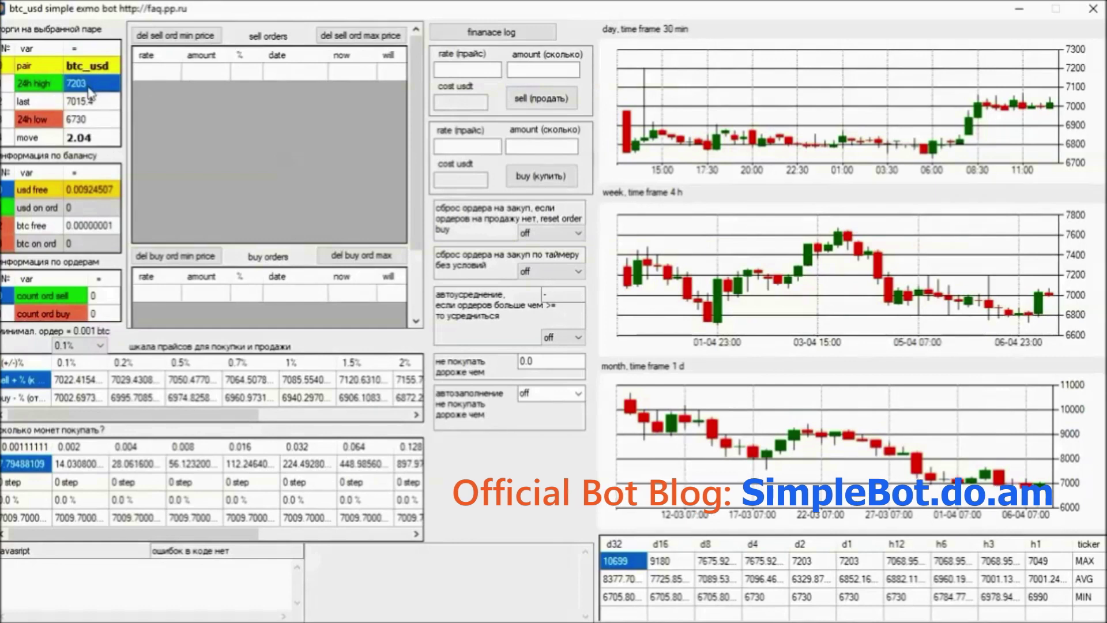
{"action": "left_click", "coordinate": [90, 107]}
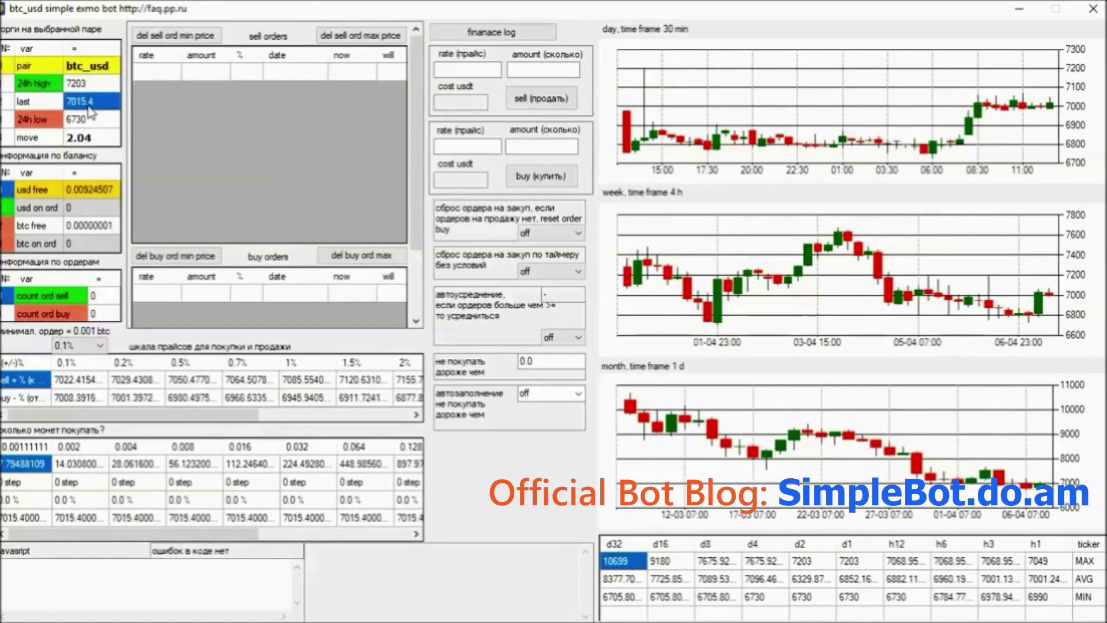
{"action": "left_click", "coordinate": [90, 121]}
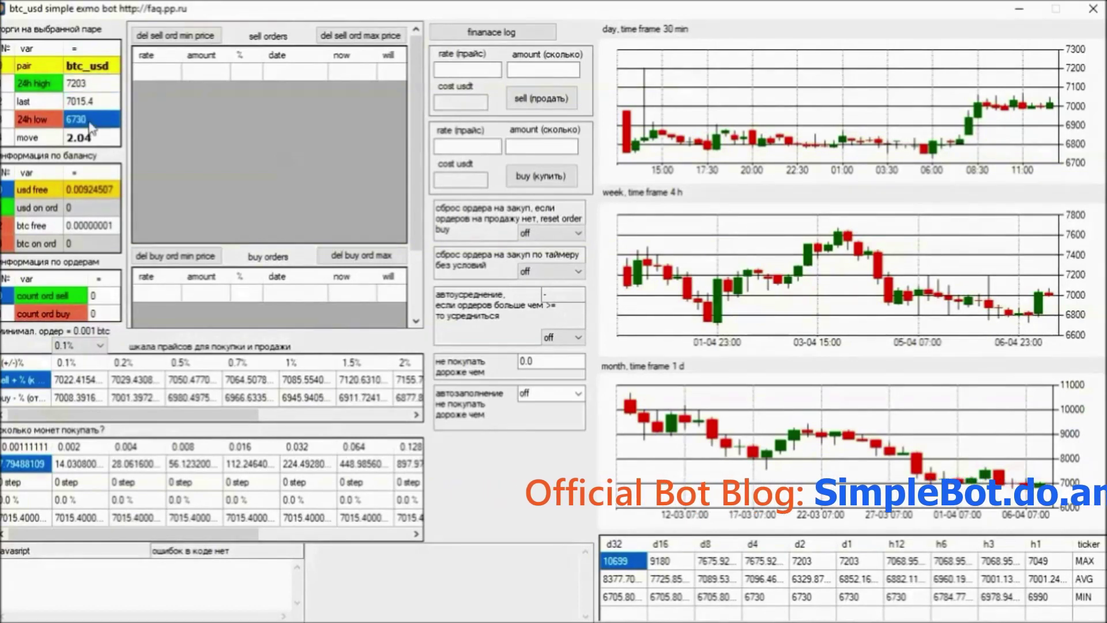
{"action": "left_click", "coordinate": [91, 140]}
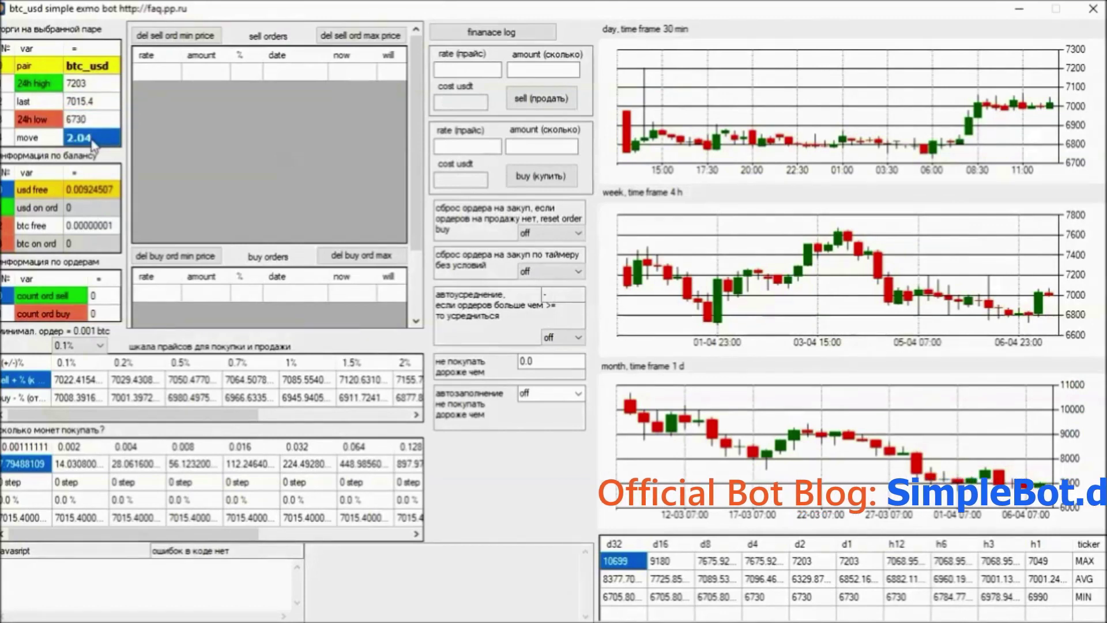
{"action": "left_click", "coordinate": [89, 190]}
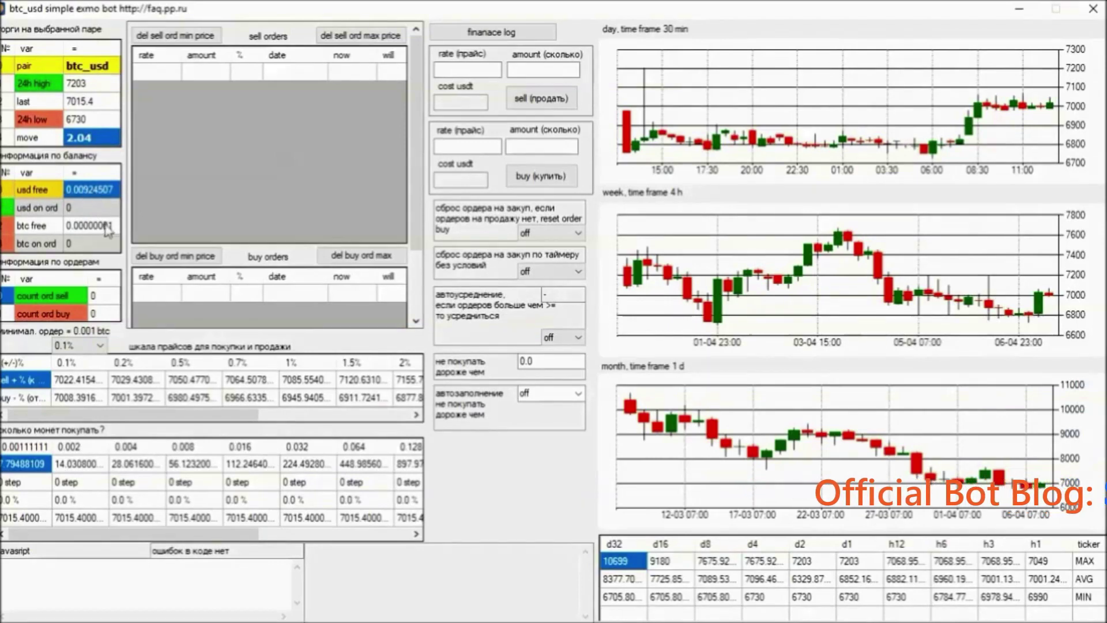
{"action": "left_click", "coordinate": [88, 209]}
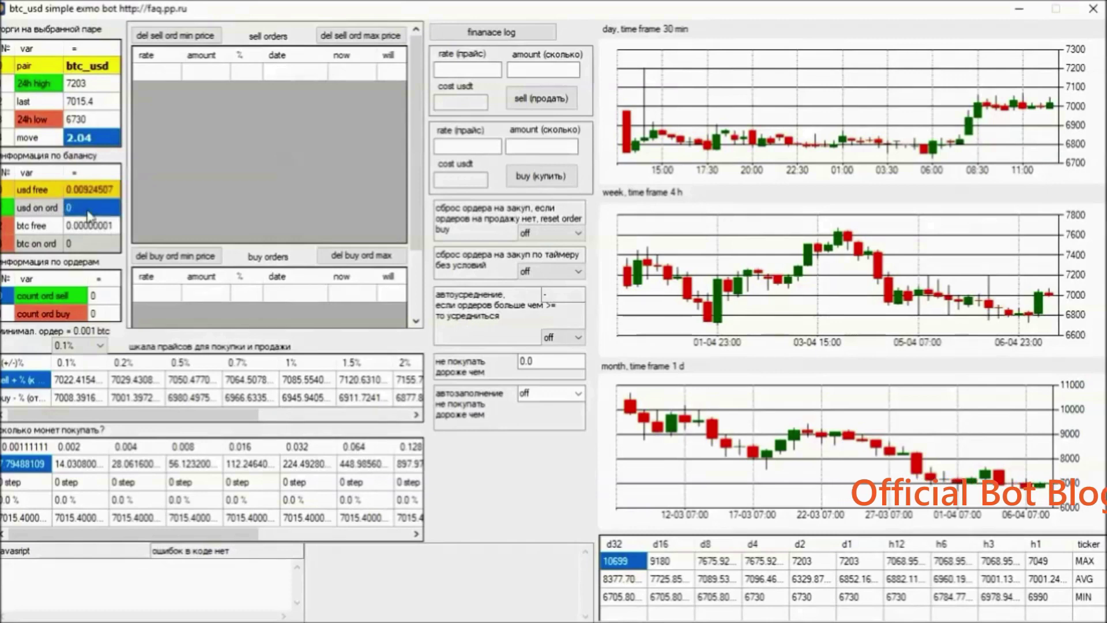
{"action": "left_click", "coordinate": [243, 76]}
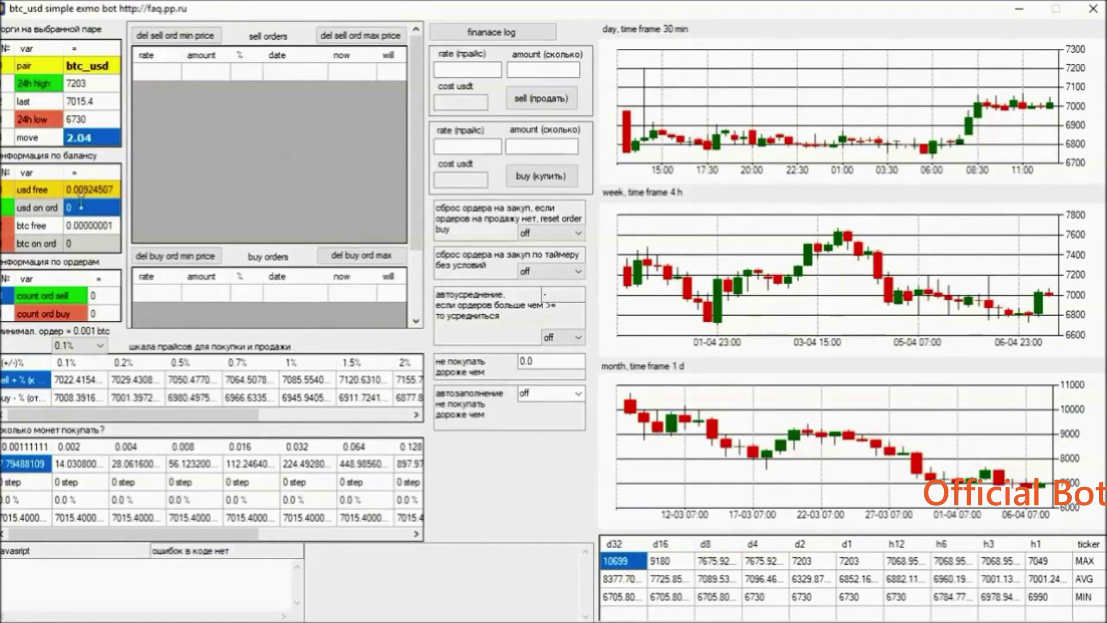
{"action": "left_click", "coordinate": [82, 231]}
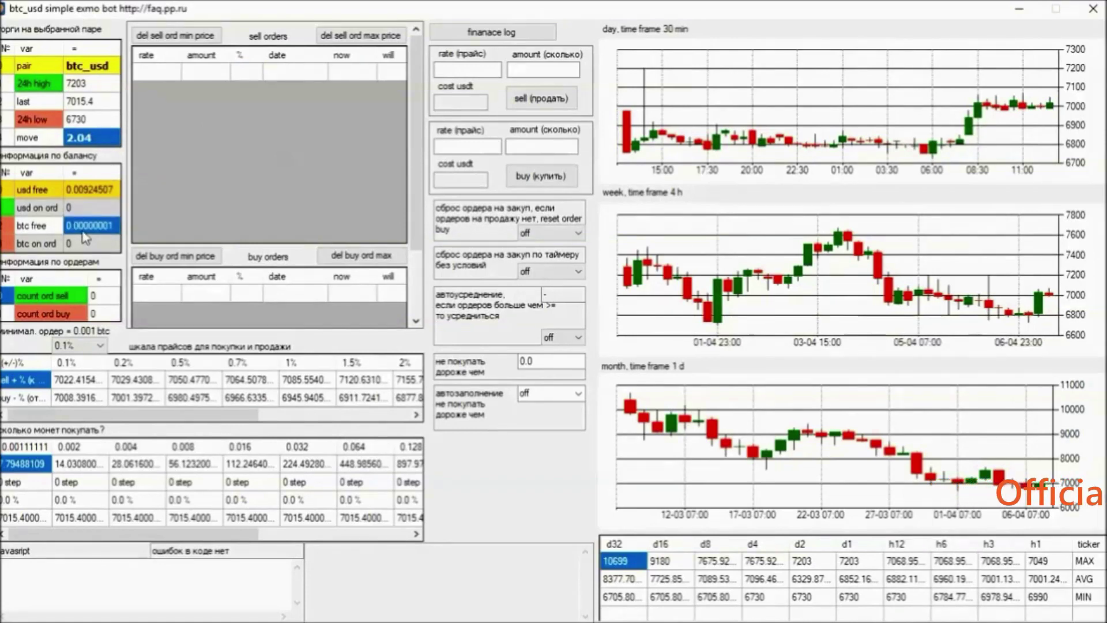
{"action": "left_click", "coordinate": [80, 246]}
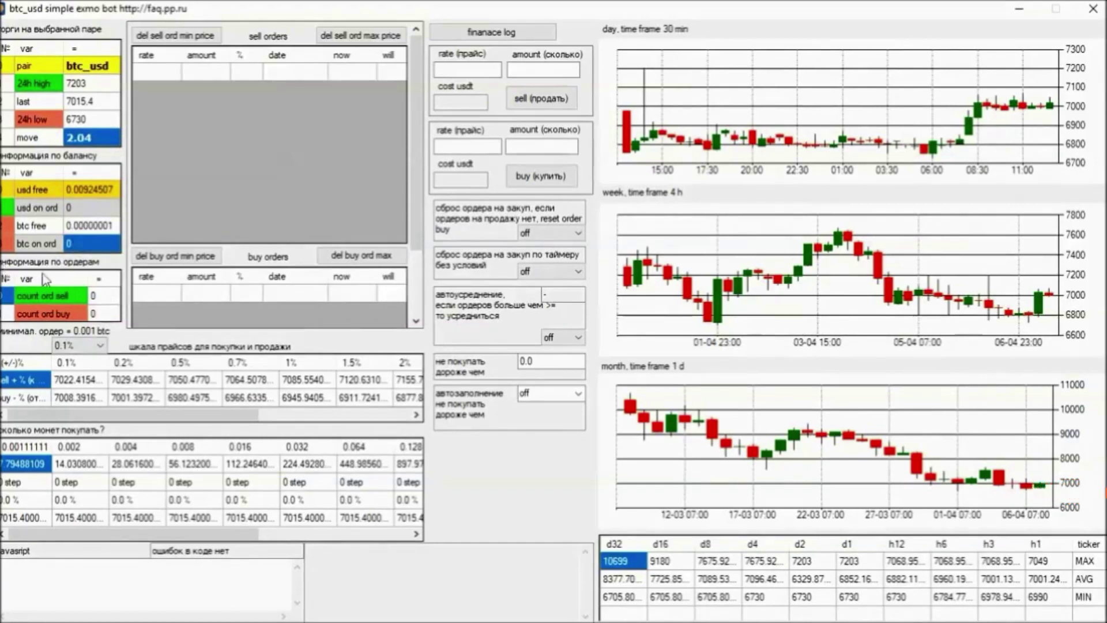
{"action": "left_click", "coordinate": [102, 302]}
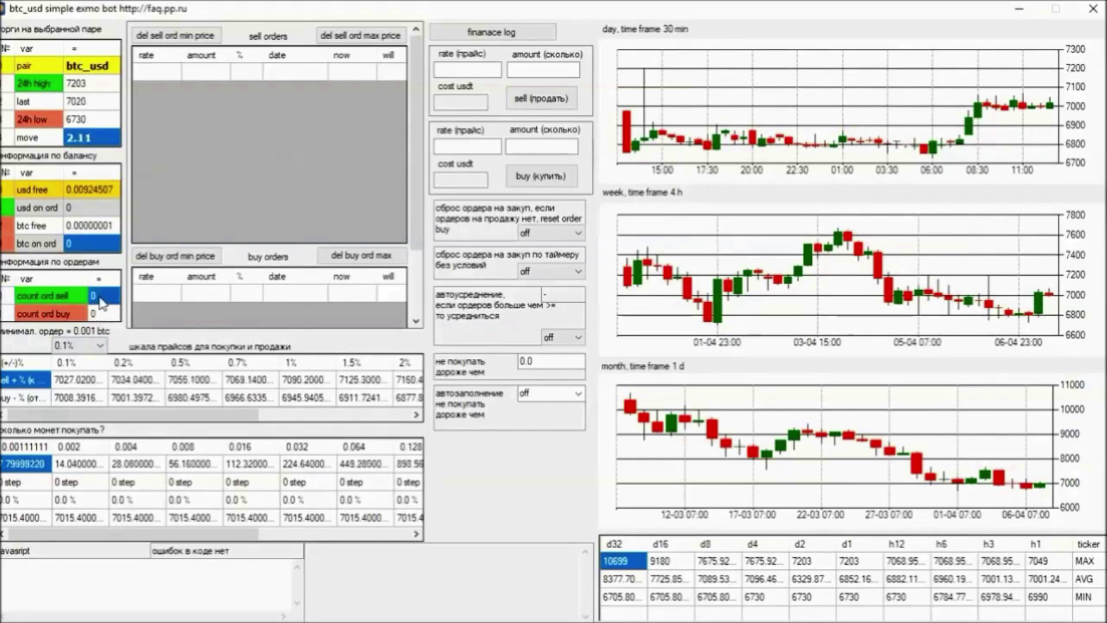
{"action": "left_click", "coordinate": [107, 318]}
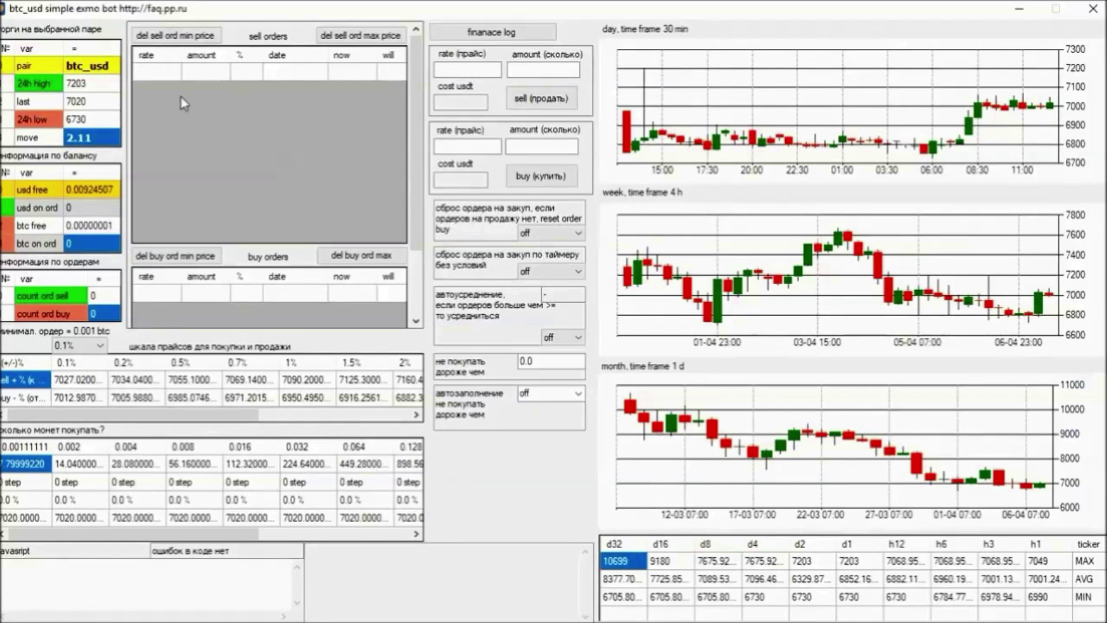
{"action": "left_click", "coordinate": [181, 72]}
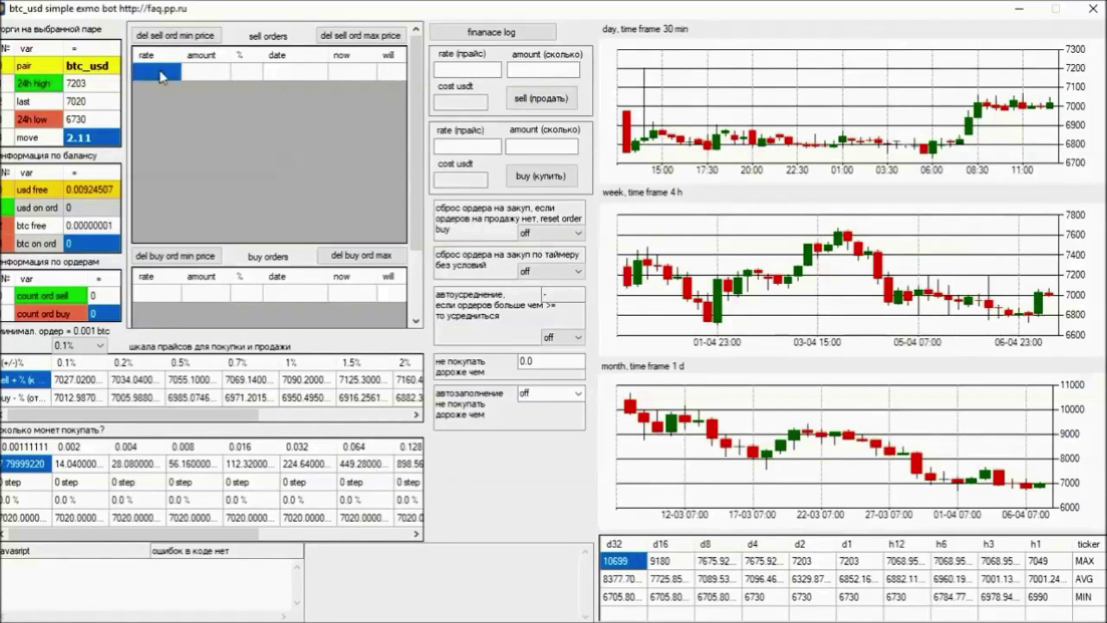
{"action": "left_click", "coordinate": [258, 74]}
{"action": "left_click", "coordinate": [285, 74]}
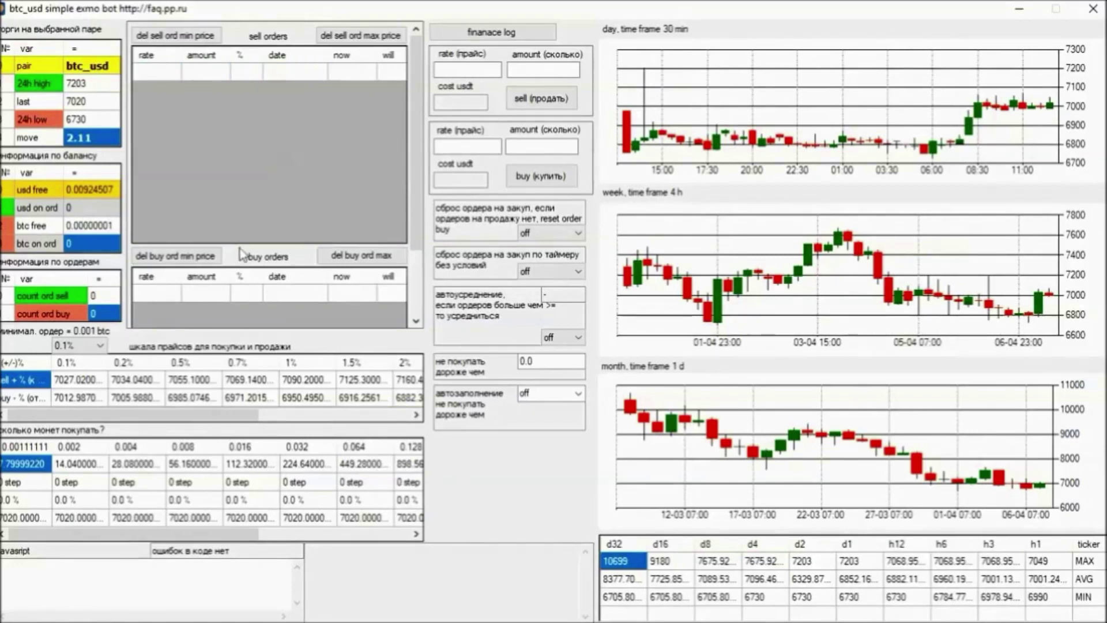
{"action": "left_click", "coordinate": [206, 300]}
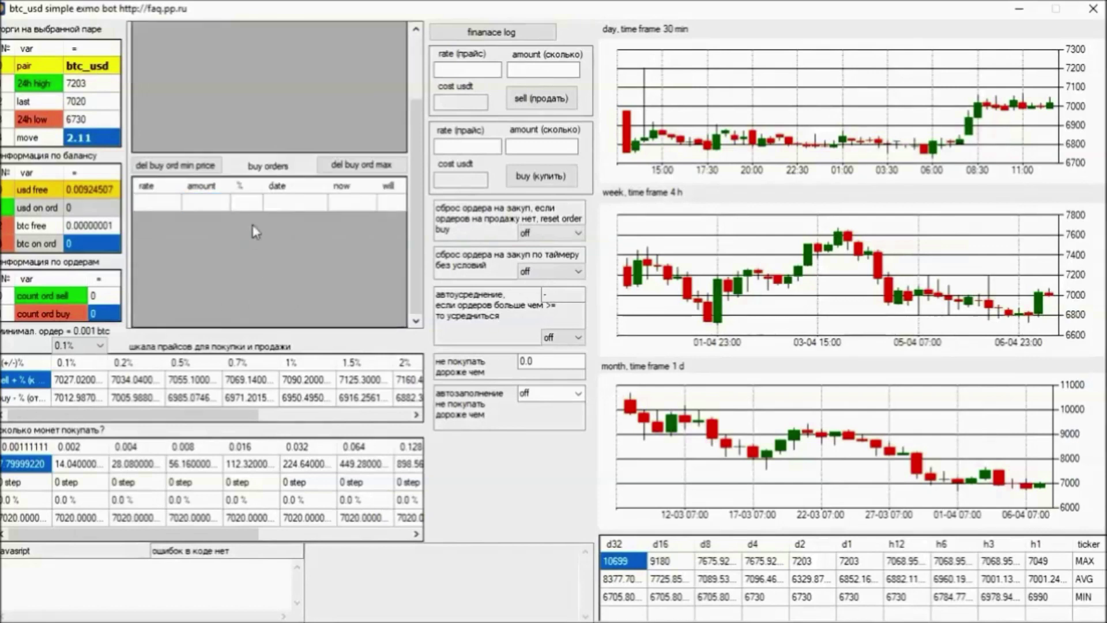
{"action": "left_click", "coordinate": [275, 206]}
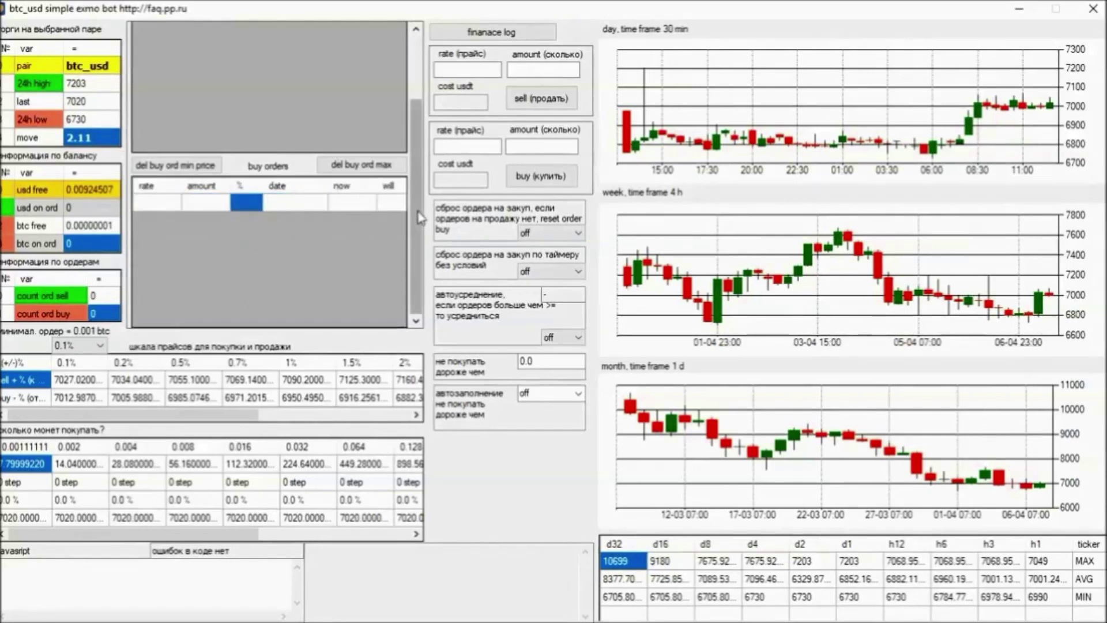
{"action": "left_click_drag", "start_coordinate": [417, 196], "coordinate": [430, 112]}
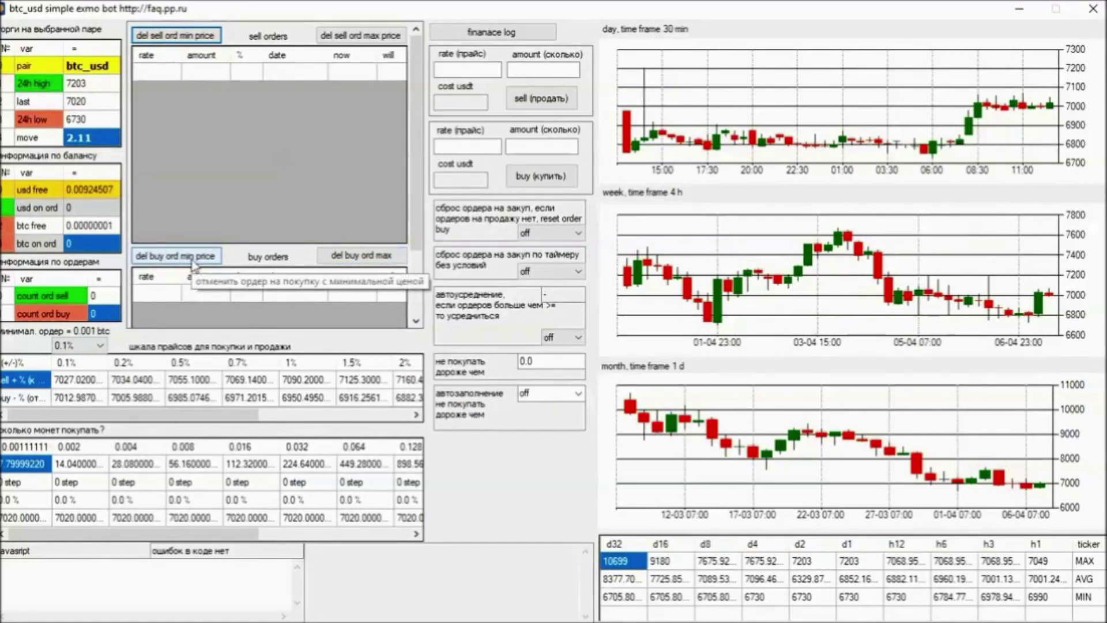
{"action": "left_click", "coordinate": [252, 172]}
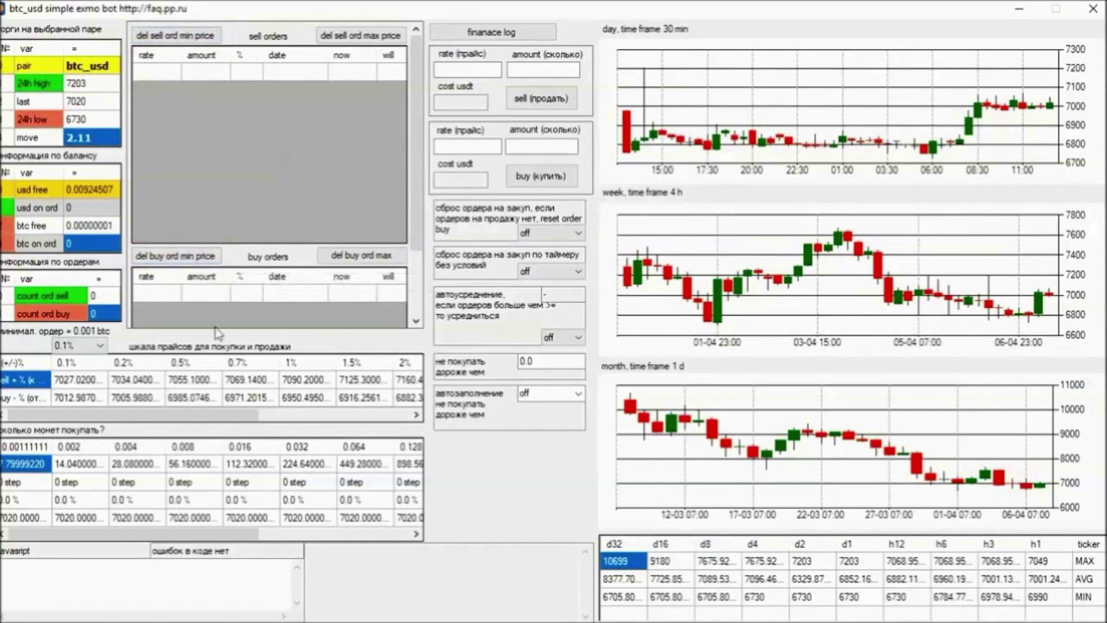
{"action": "left_click", "coordinate": [176, 257]}
Change the price-scale step percentage from 0.1% to 0.0001%
{"action": "left_click", "coordinate": [103, 346]}
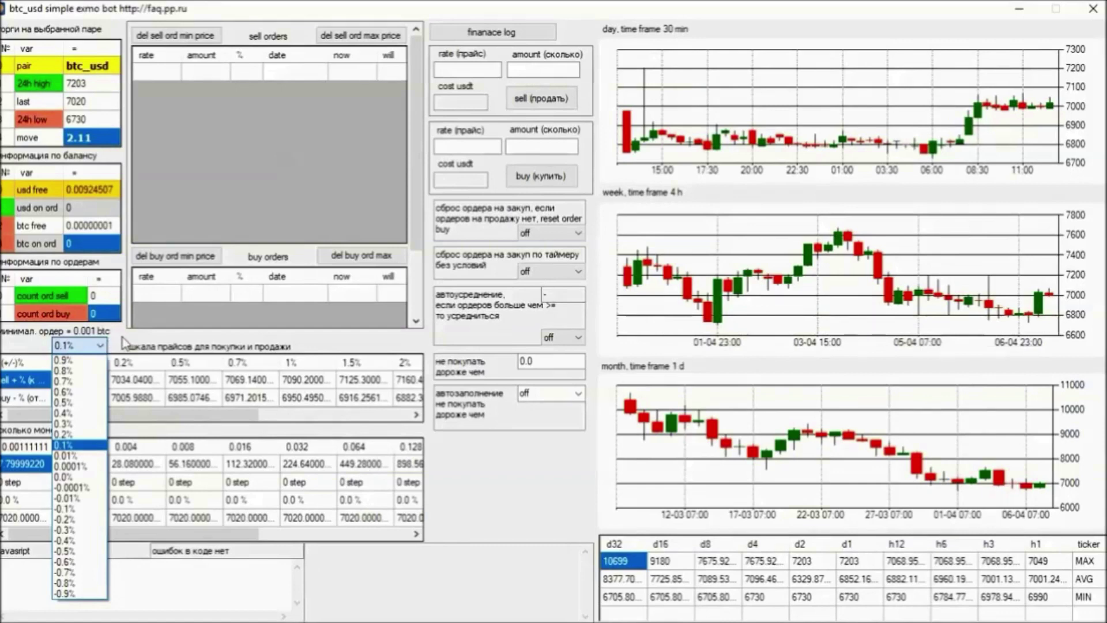
{"action": "left_click", "coordinate": [116, 346]}
{"action": "left_click", "coordinate": [98, 346]}
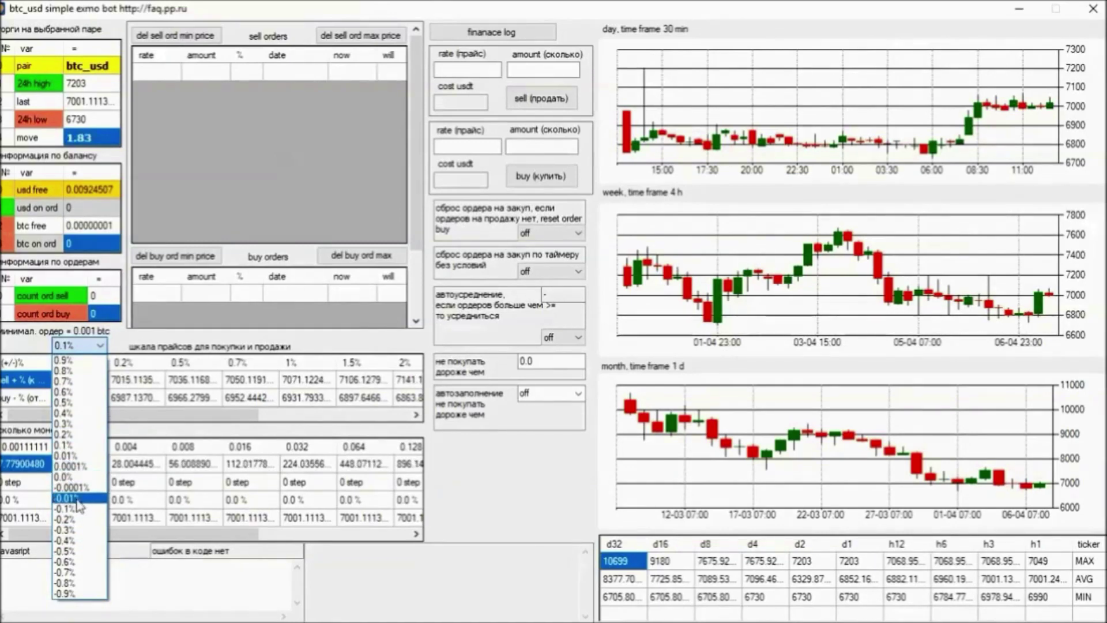
{"action": "left_click", "coordinate": [76, 477]}
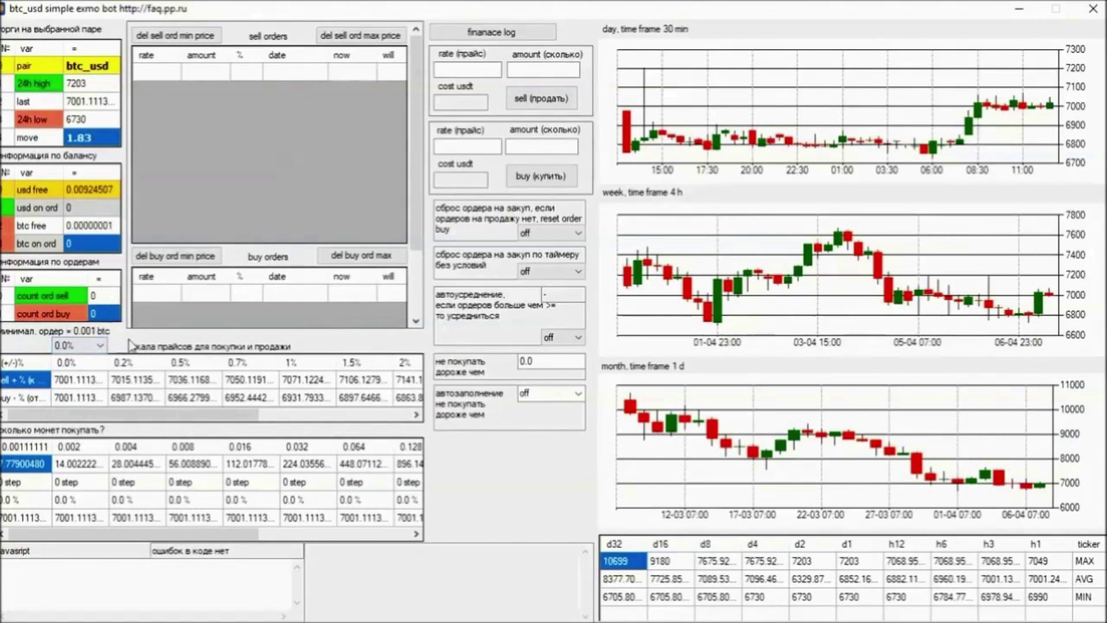
{"action": "left_click", "coordinate": [100, 347]}
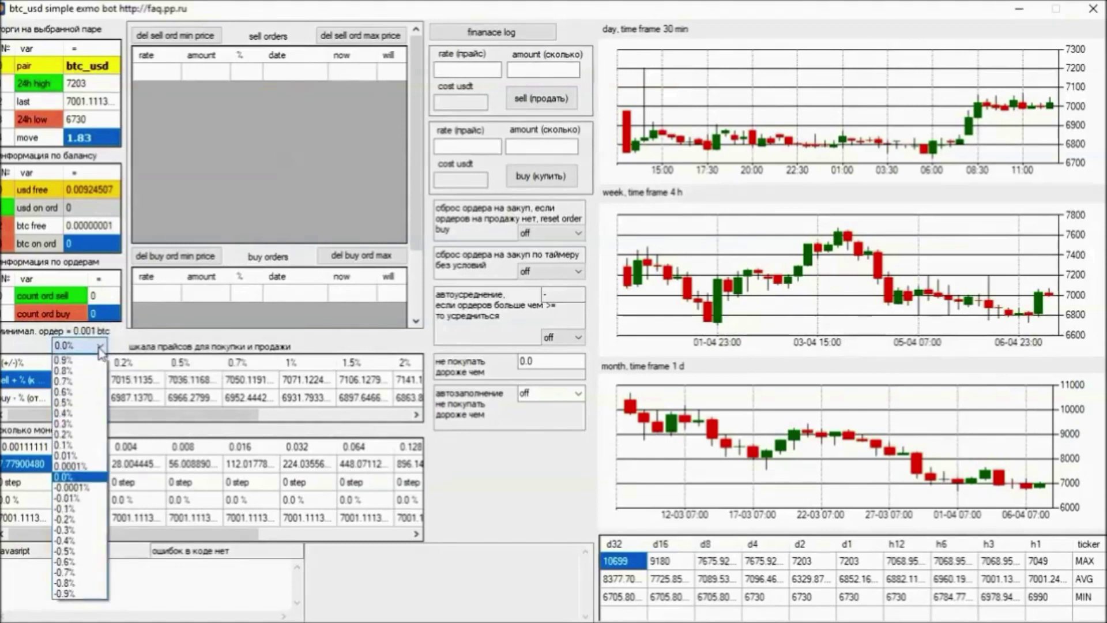
{"action": "left_click", "coordinate": [93, 468]}
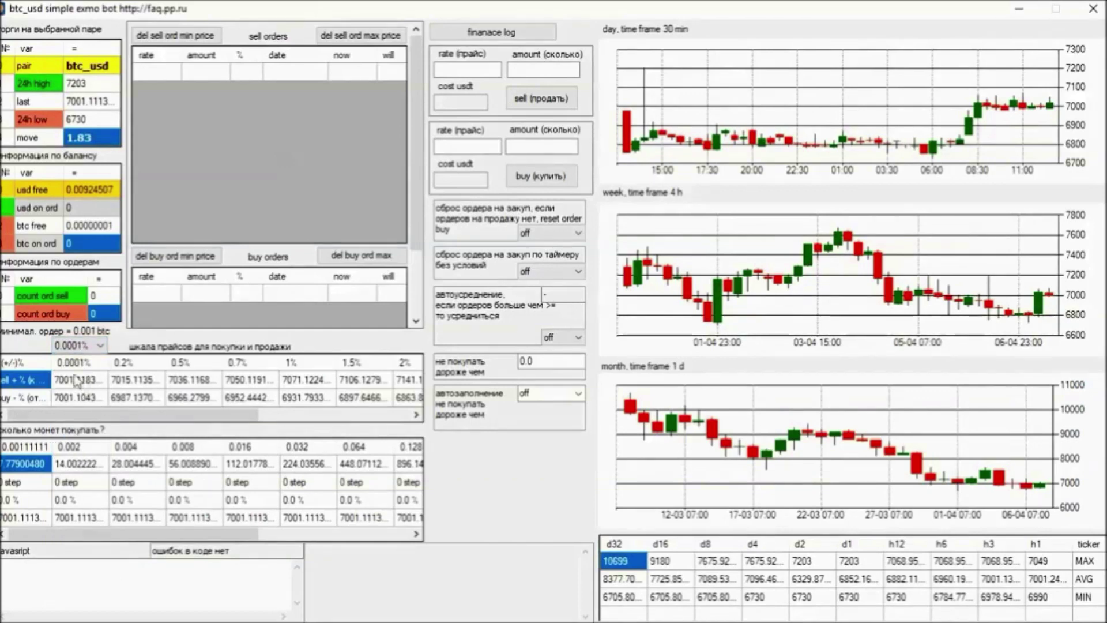
{"action": "left_click", "coordinate": [101, 346]}
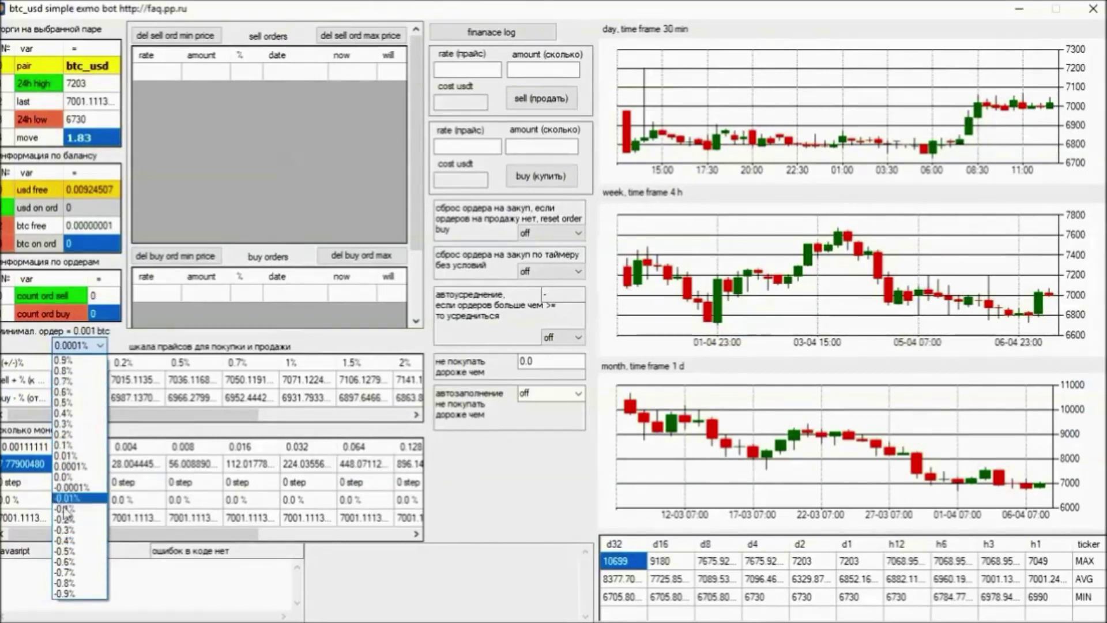
{"action": "left_click", "coordinate": [134, 347]}
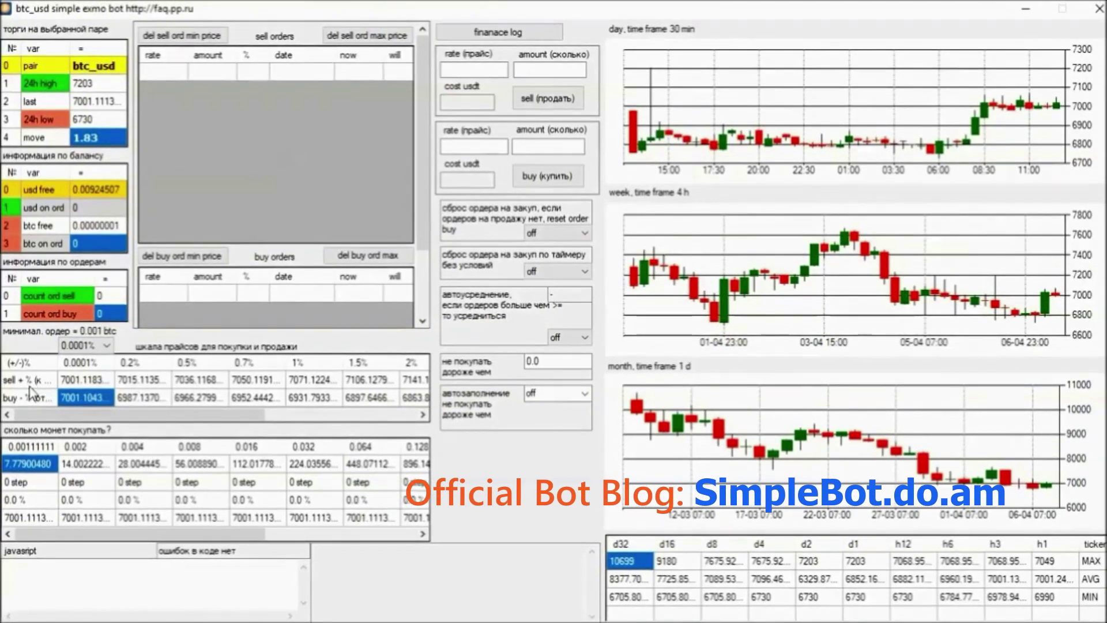
Mark the 0.5% cell in the buy row red and the 1% cell in the sell row green
{"action": "left_click", "coordinate": [26, 399]}
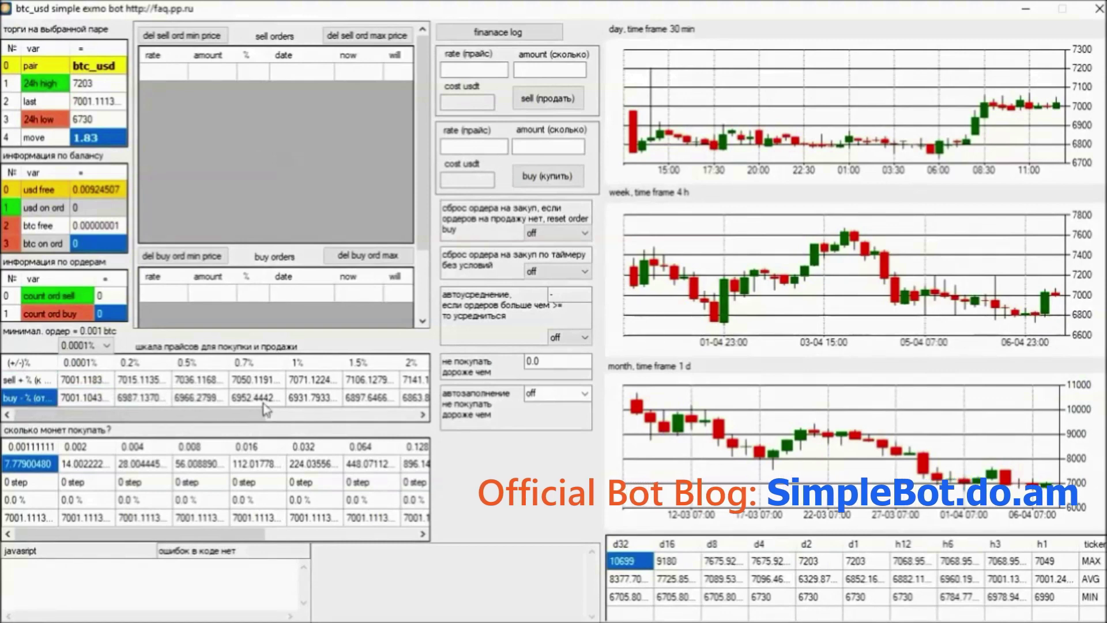
{"action": "left_click", "coordinate": [189, 381]}
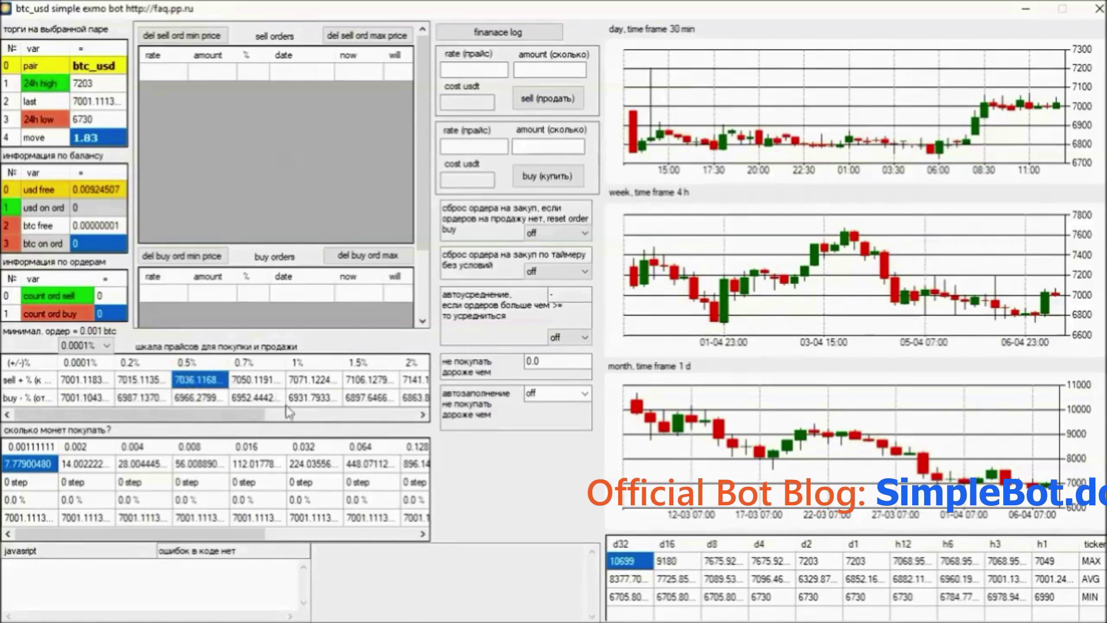
{"action": "left_click", "coordinate": [191, 401]}
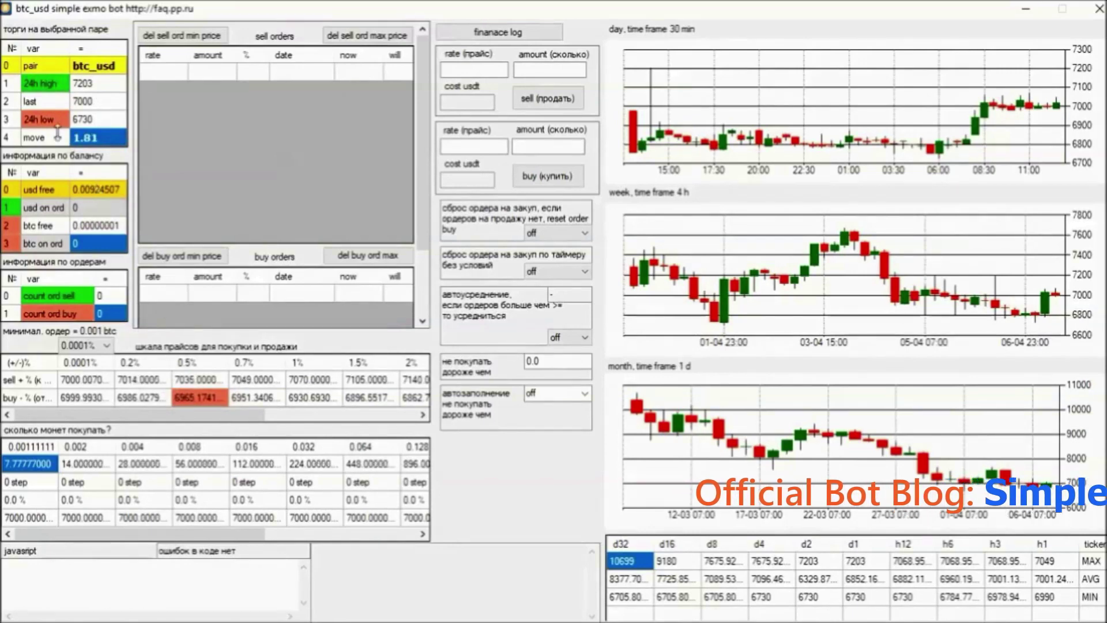
{"action": "left_click", "coordinate": [92, 104]}
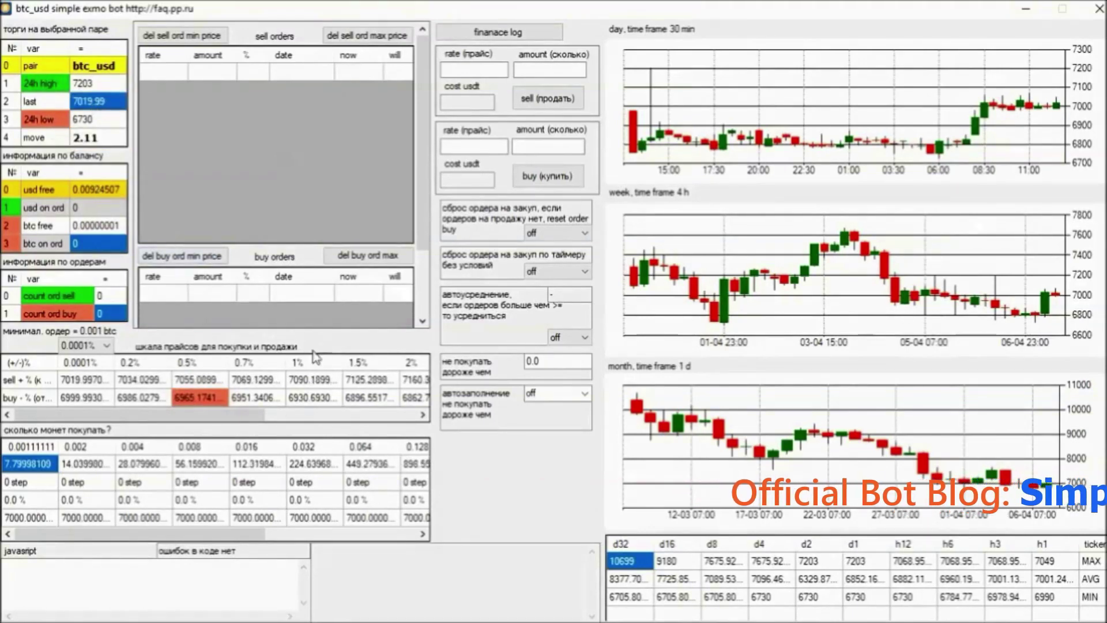
{"action": "left_click", "coordinate": [198, 402]}
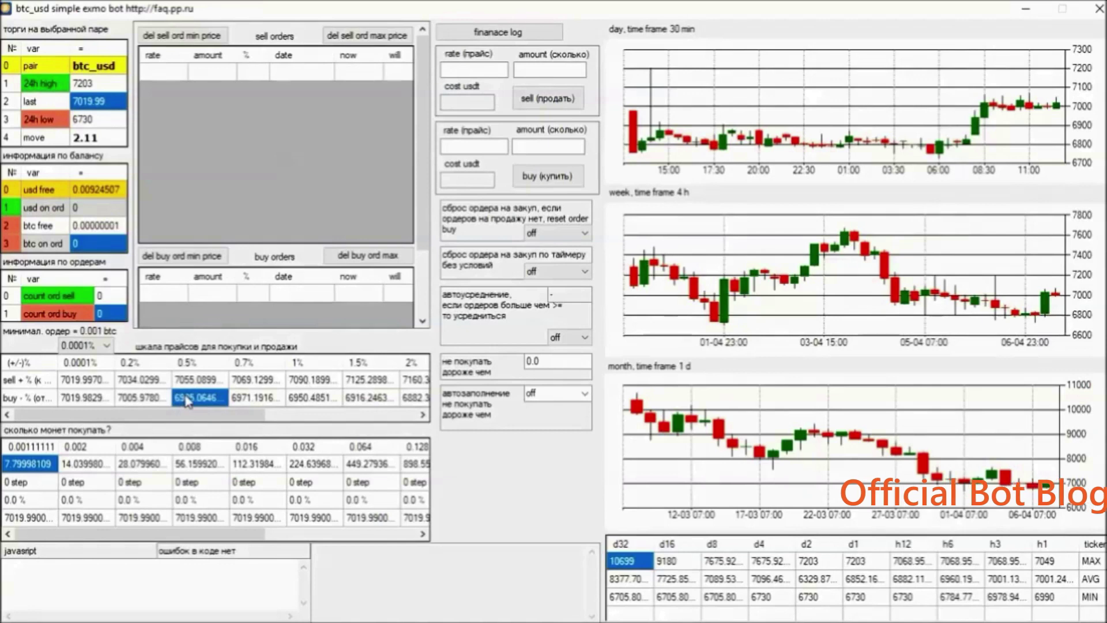
{"action": "left_click", "coordinate": [298, 382]}
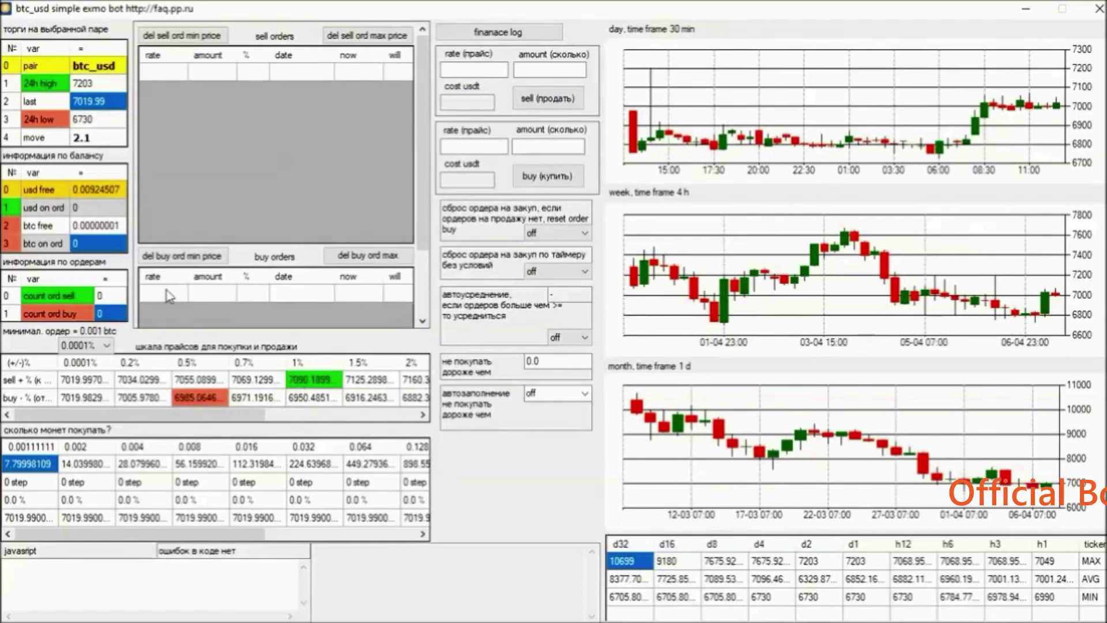
{"action": "scroll", "coordinate": [167, 296], "scroll_direction": "down", "scroll_amount": 2}
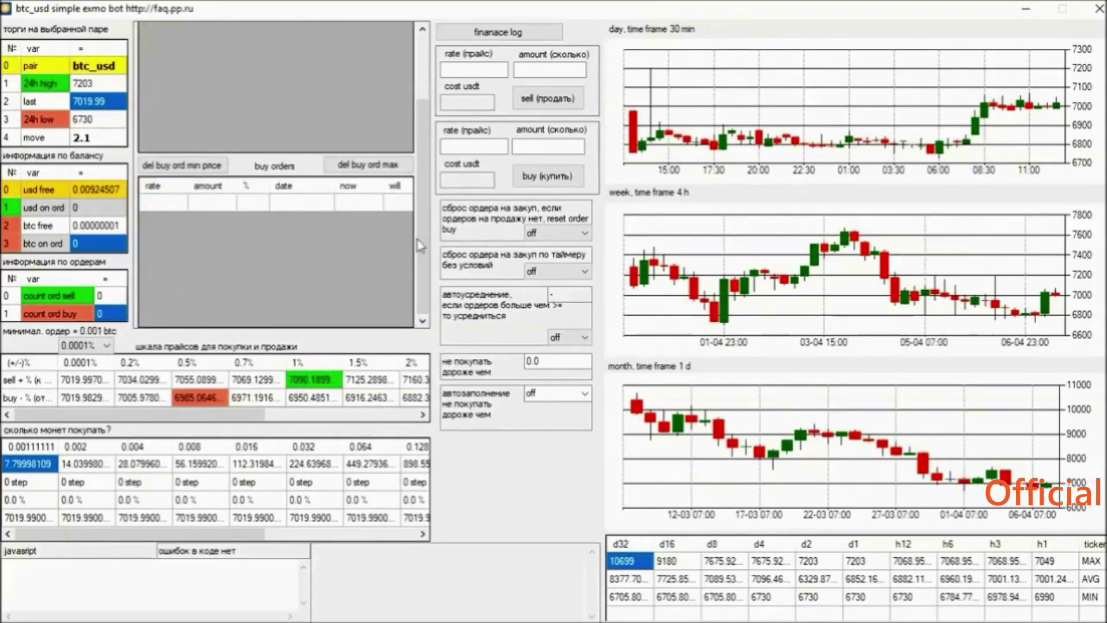
{"action": "left_click_drag", "start_coordinate": [420, 245], "coordinate": [419, 181]}
{"action": "left_click", "coordinate": [320, 381]}
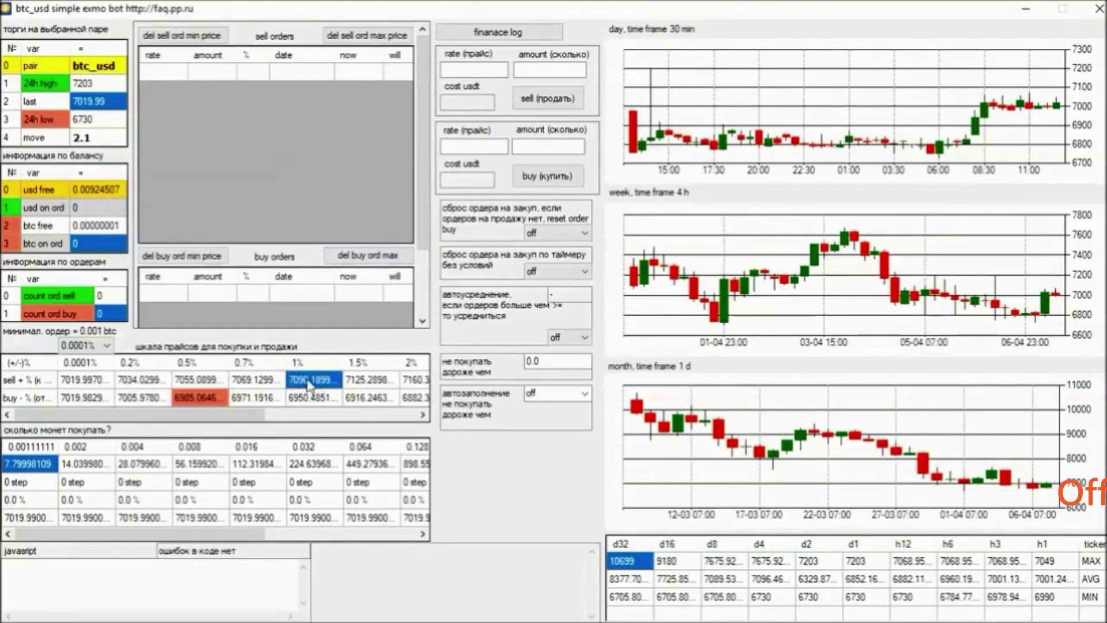
{"action": "left_click", "coordinate": [291, 68]}
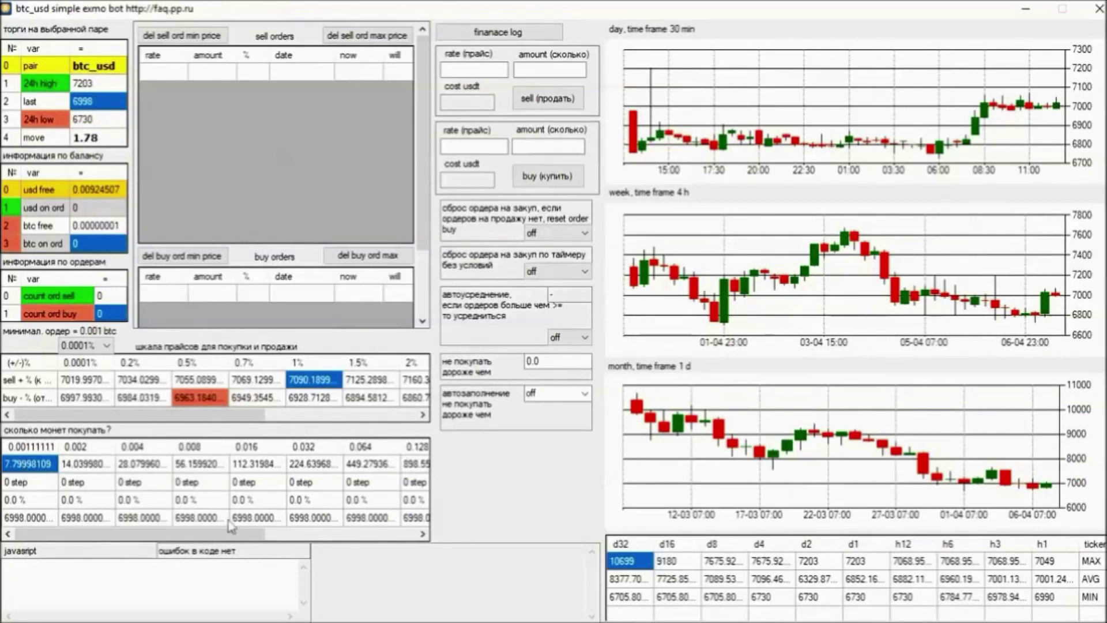
Compare the 0.064 and 0.004 btc purchase amounts, settling on 0.00111111 btc
{"action": "left_click_drag", "start_coordinate": [221, 534], "coordinate": [61, 542]}
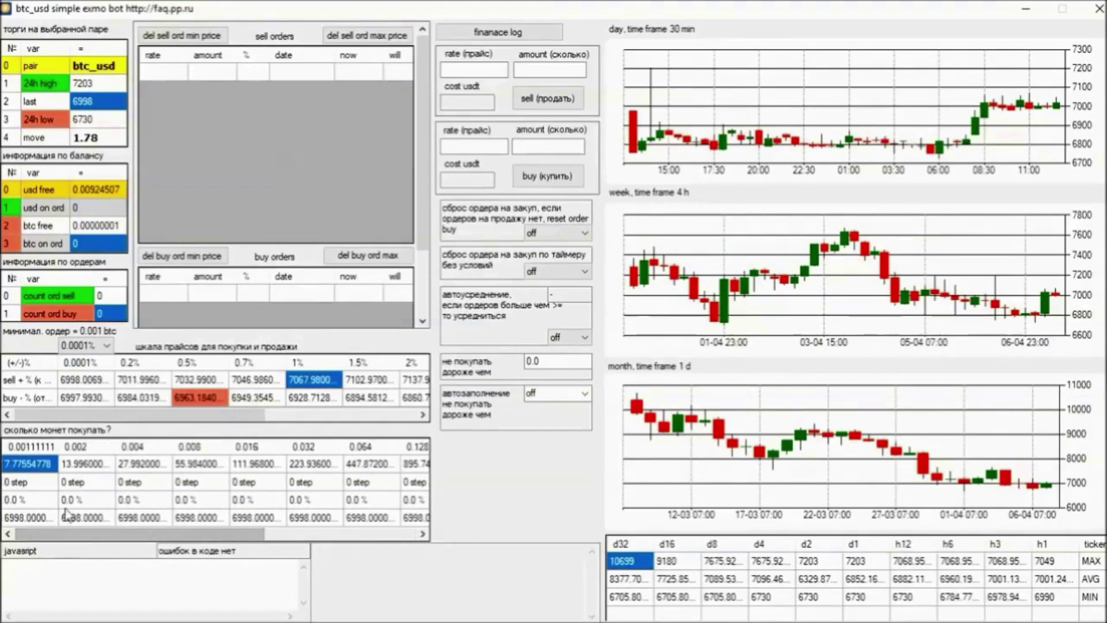
{"action": "left_click", "coordinate": [25, 469]}
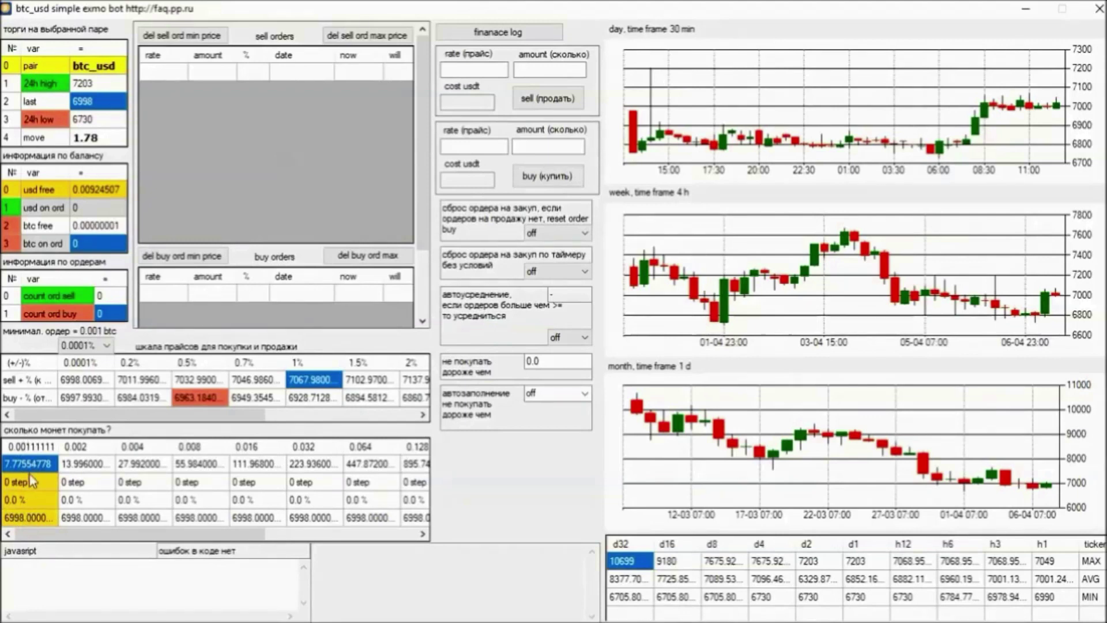
{"action": "left_click_drag", "start_coordinate": [130, 534], "coordinate": [227, 537]}
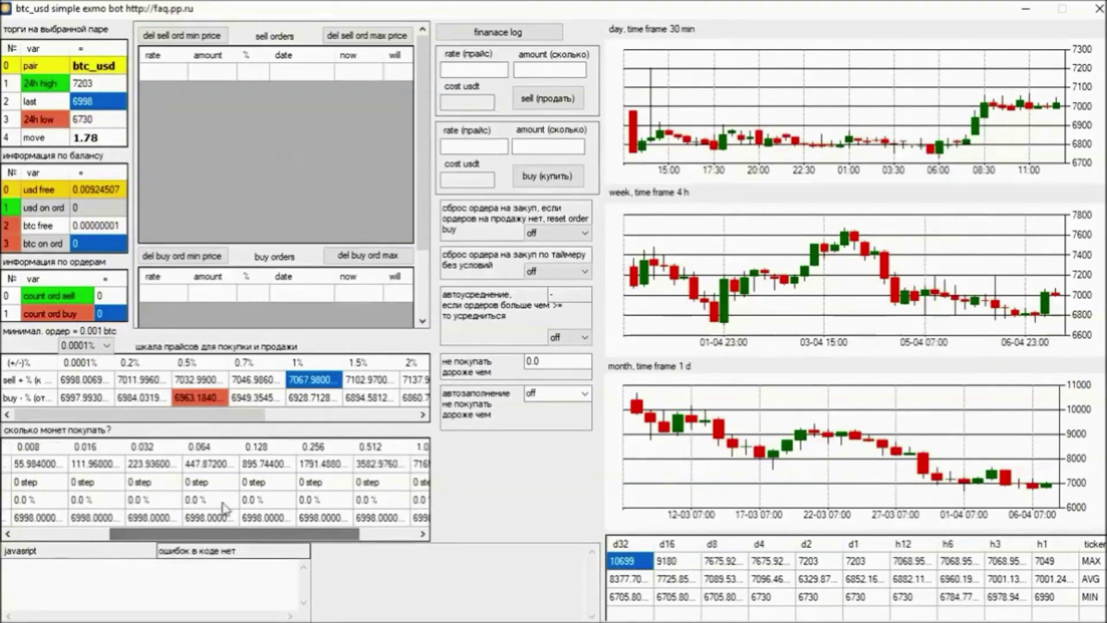
{"action": "left_click", "coordinate": [211, 470]}
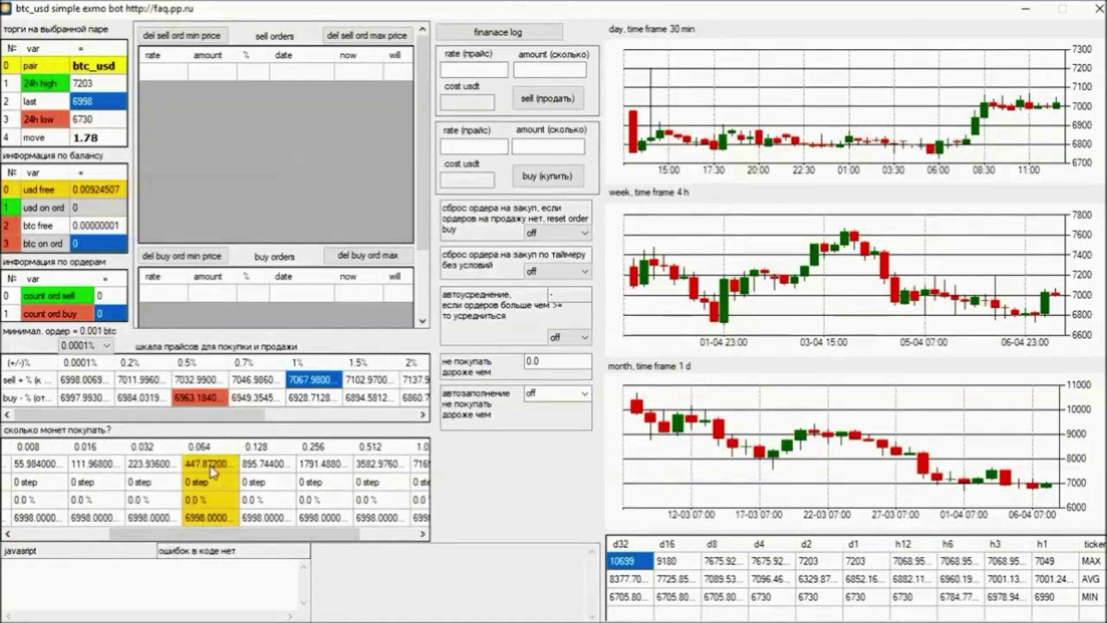
{"action": "left_click_drag", "start_coordinate": [243, 534], "coordinate": [124, 528]}
{"action": "left_click", "coordinate": [149, 470]}
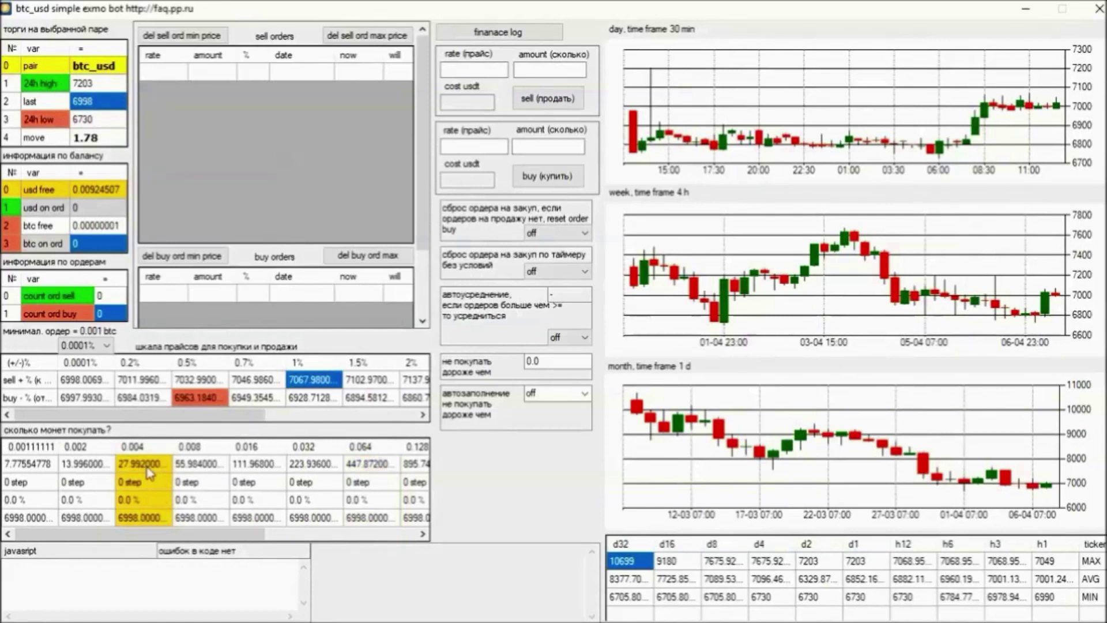
{"action": "left_click", "coordinate": [20, 466]}
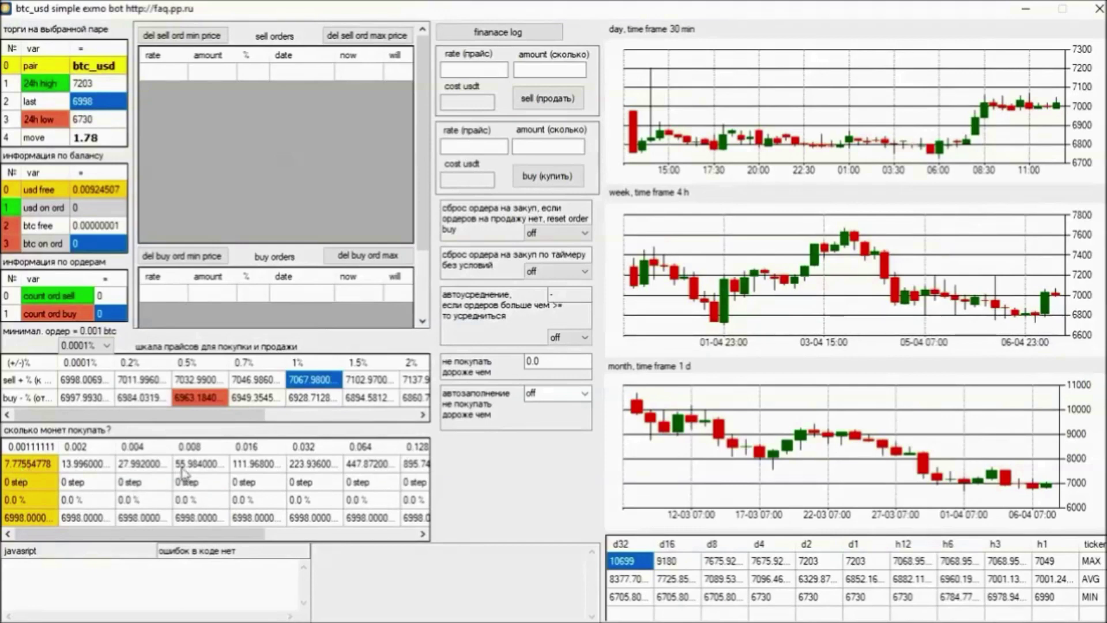
{"action": "left_click", "coordinate": [147, 470]}
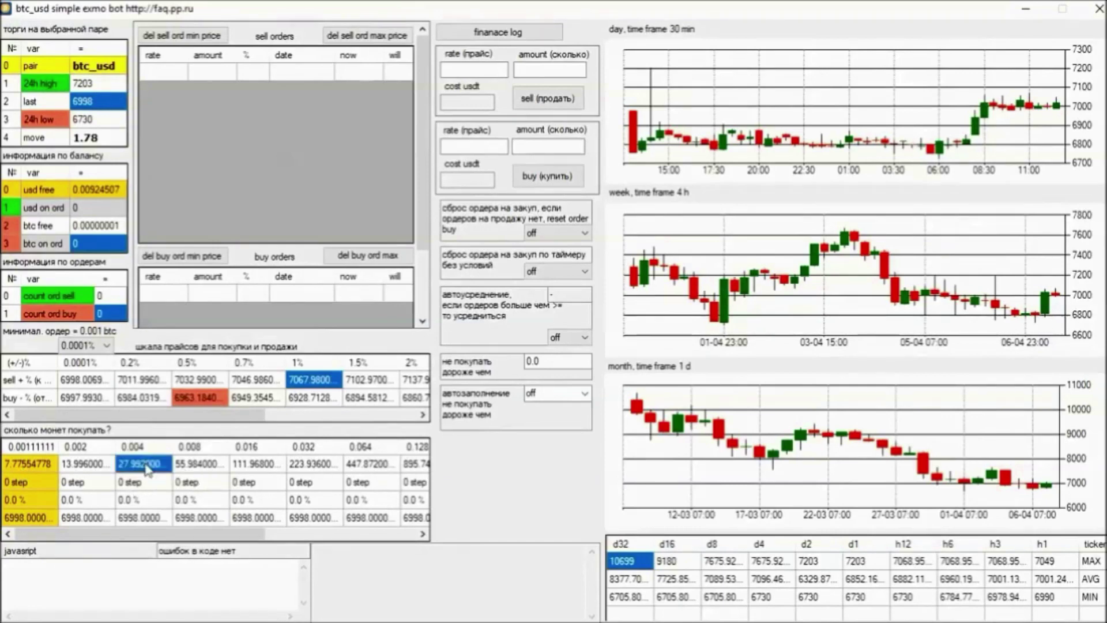
{"action": "left_click", "coordinate": [23, 502]}
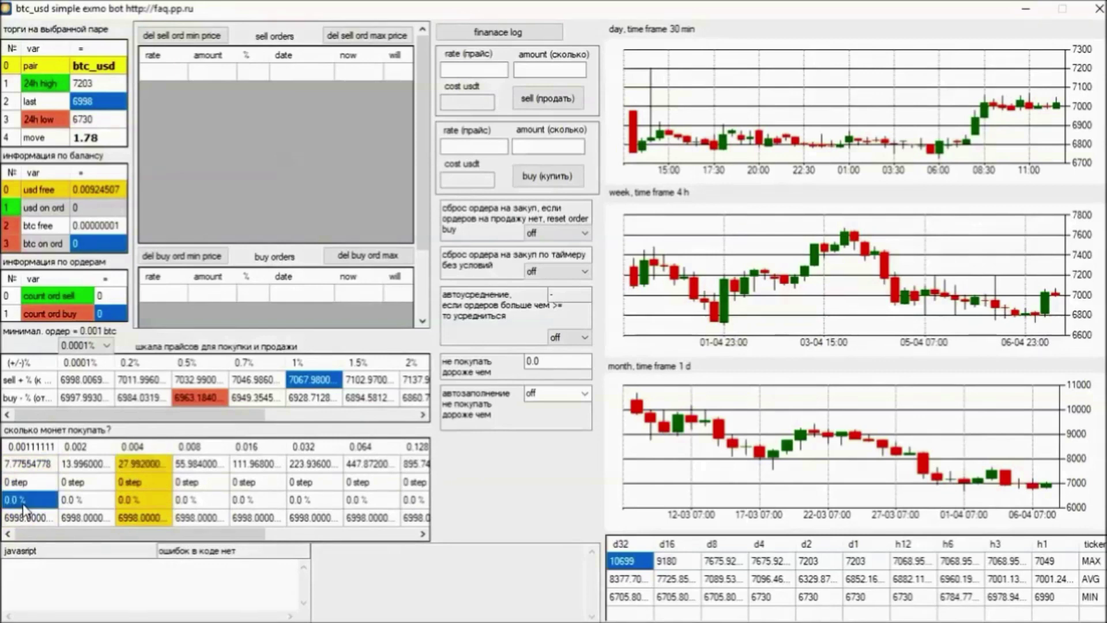
{"action": "left_click", "coordinate": [30, 456]}
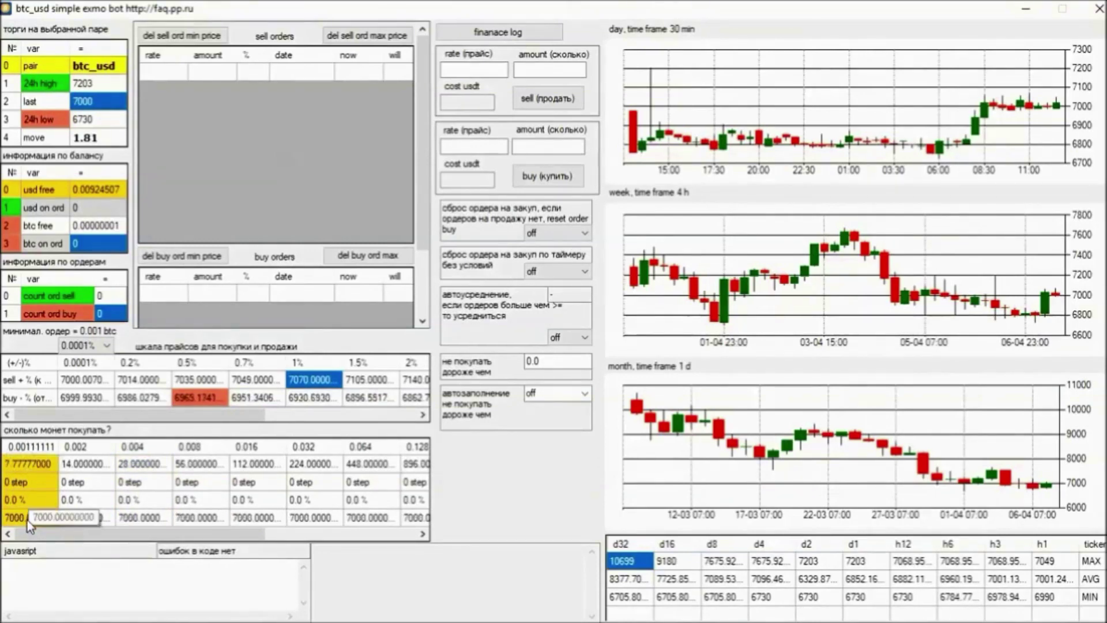
Check the 0.00111111 column's 7.77777 cost, step and % values, then open the finance log folder
{"action": "left_click", "coordinate": [20, 466]}
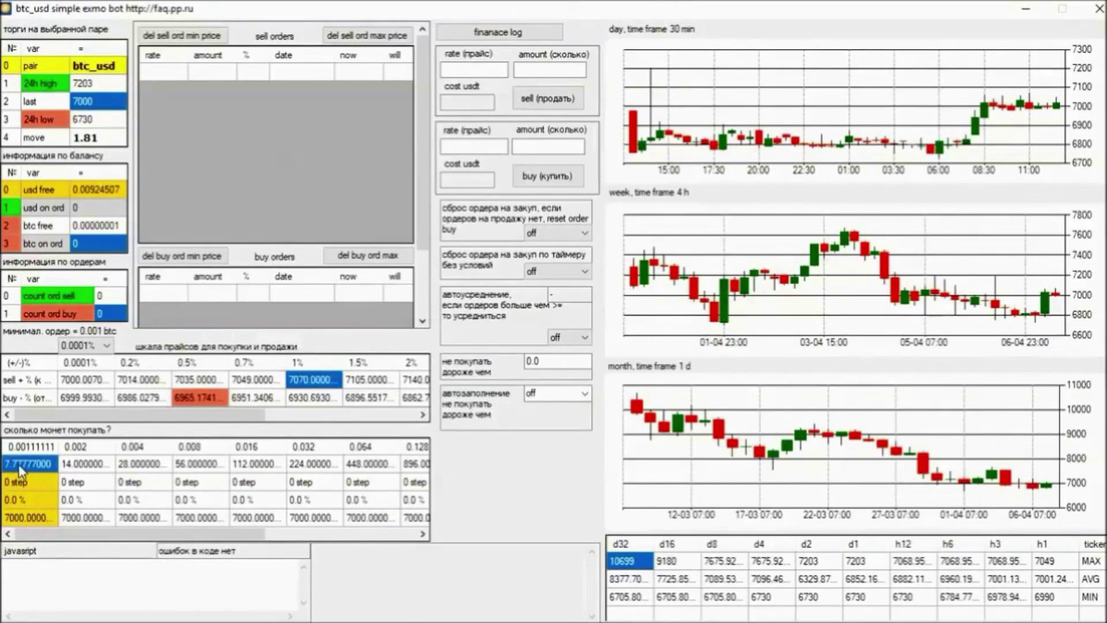
{"action": "left_click", "coordinate": [22, 485]}
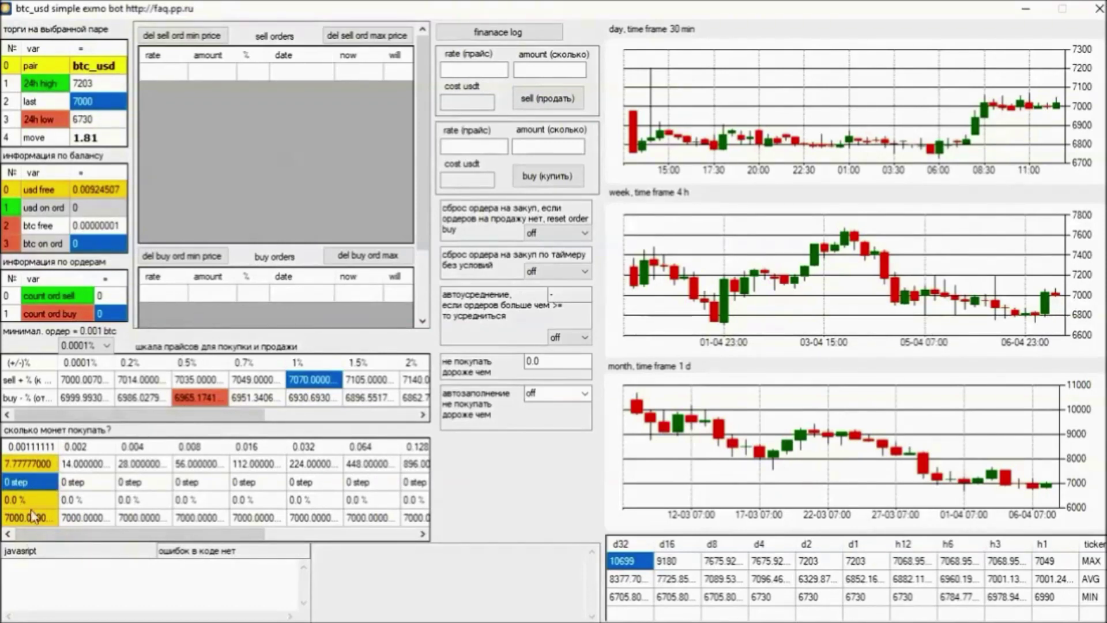
{"action": "left_click", "coordinate": [16, 506]}
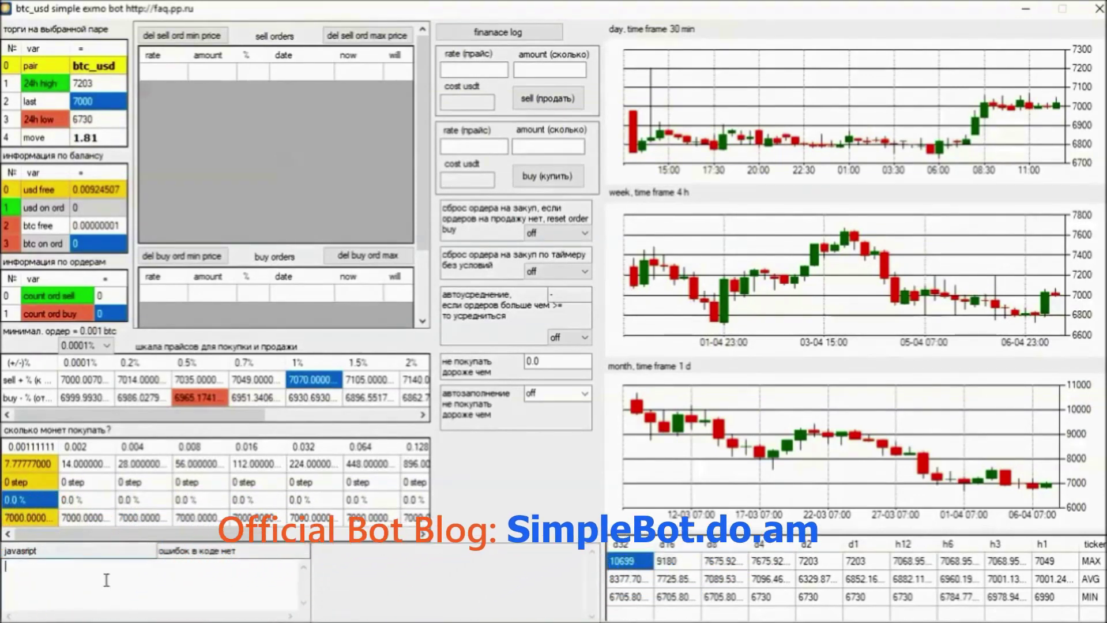
{"action": "left_click", "coordinate": [26, 577]}
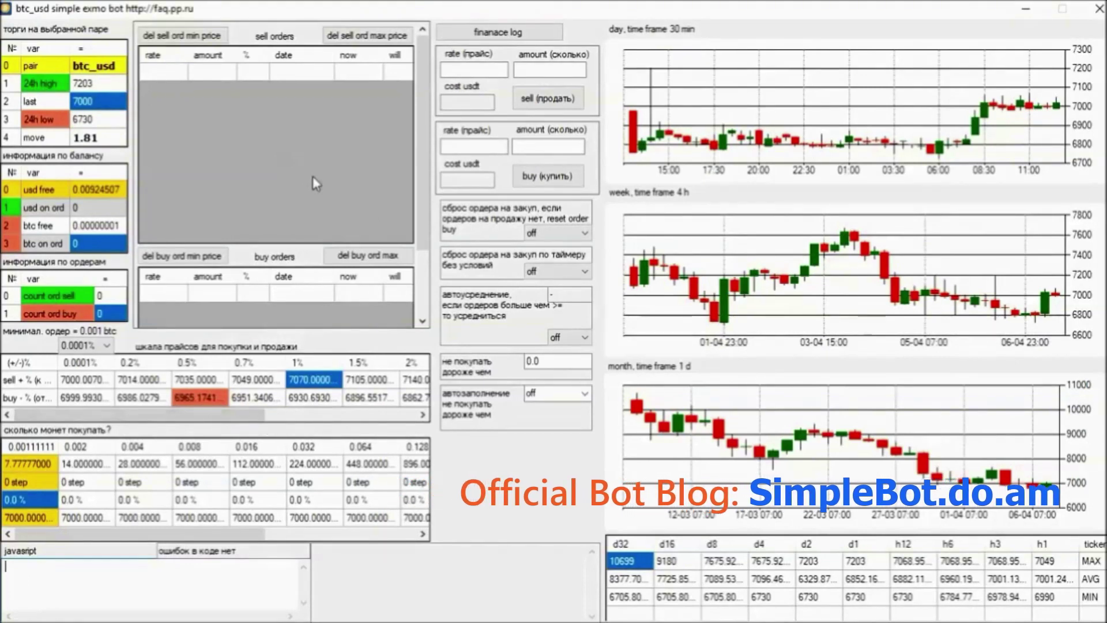
{"action": "left_click", "coordinate": [505, 29]}
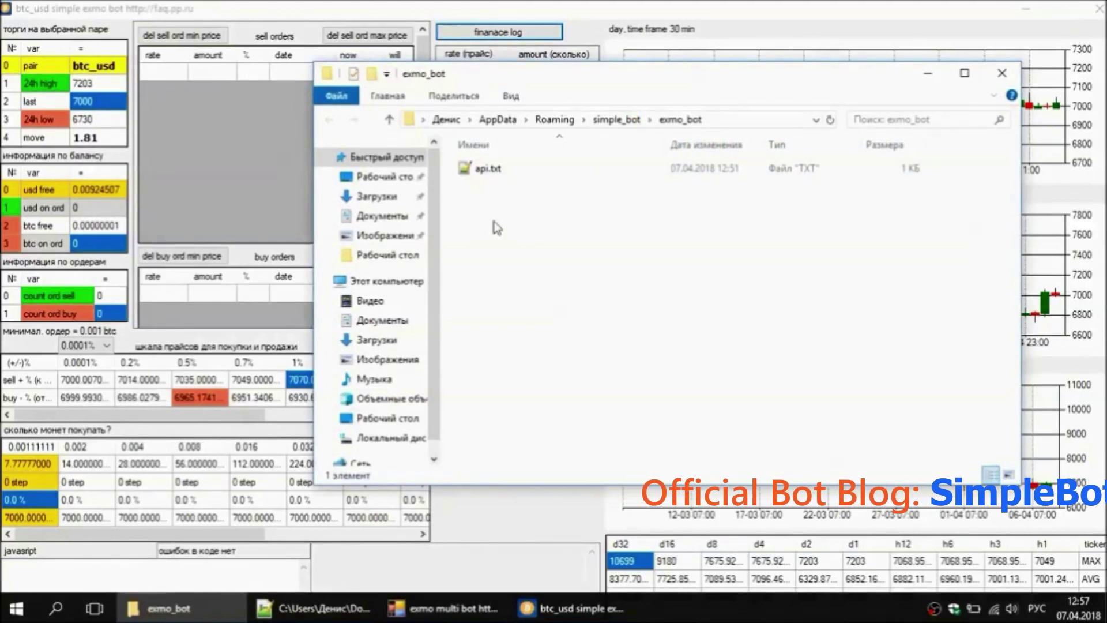
Close the exmo_bot Explorer window containing api.txt
{"action": "left_click", "coordinate": [1002, 73]}
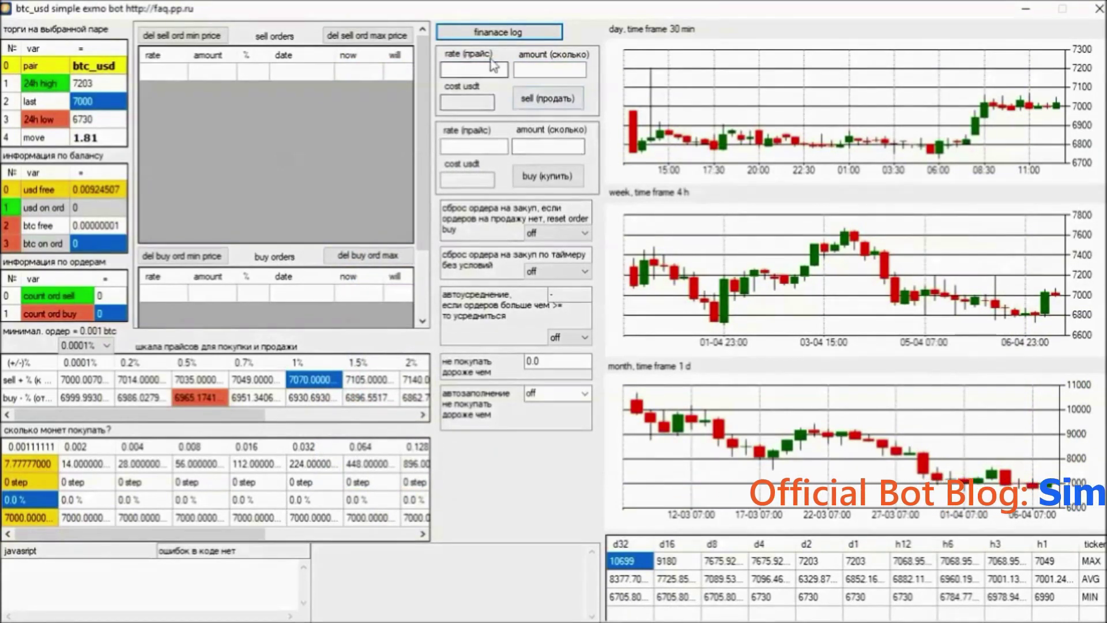
{"action": "left_click", "coordinate": [474, 70]}
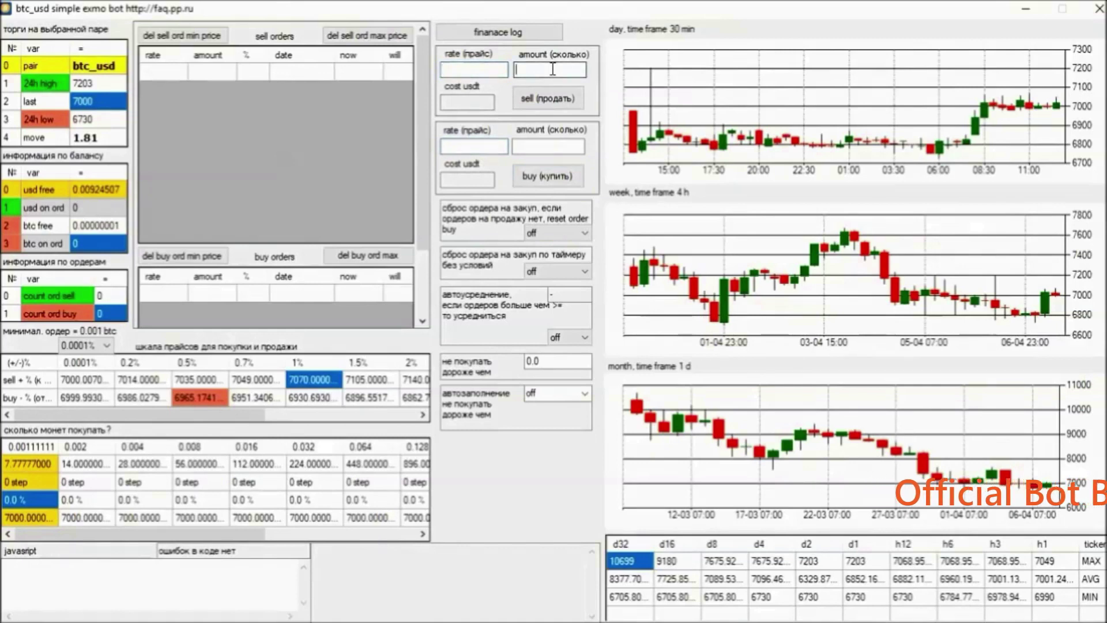
{"action": "left_click", "coordinate": [528, 149]}
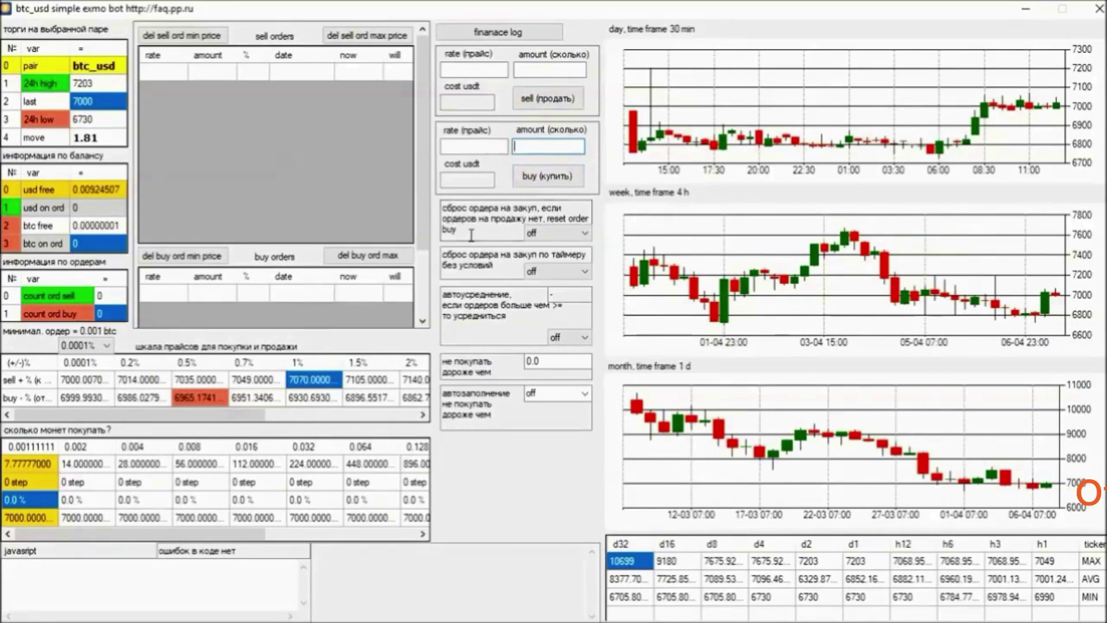
Set the 'reset order buy' dropdown to 30 min and the timer reset dropdown to 360 min
{"action": "left_click", "coordinate": [585, 234]}
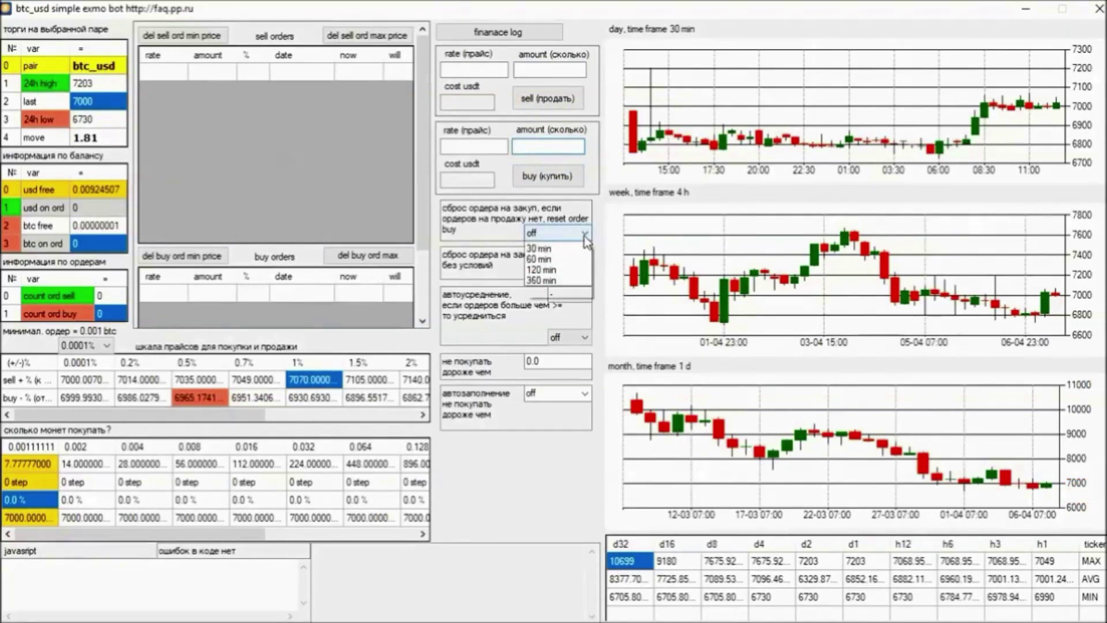
{"action": "left_click", "coordinate": [496, 236]}
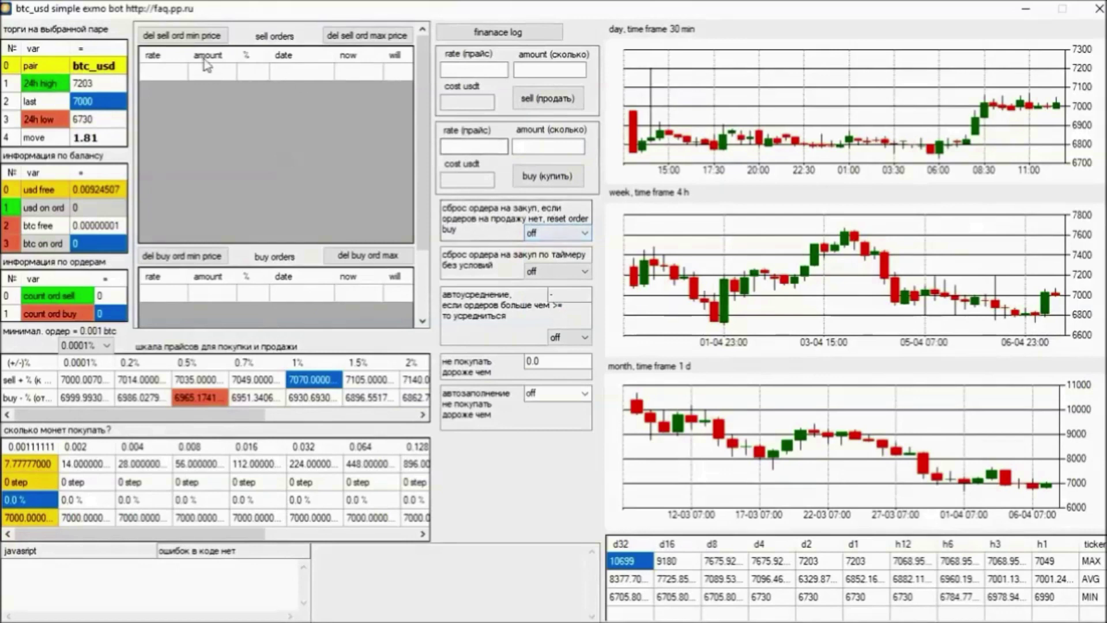
{"action": "left_click", "coordinate": [306, 79]}
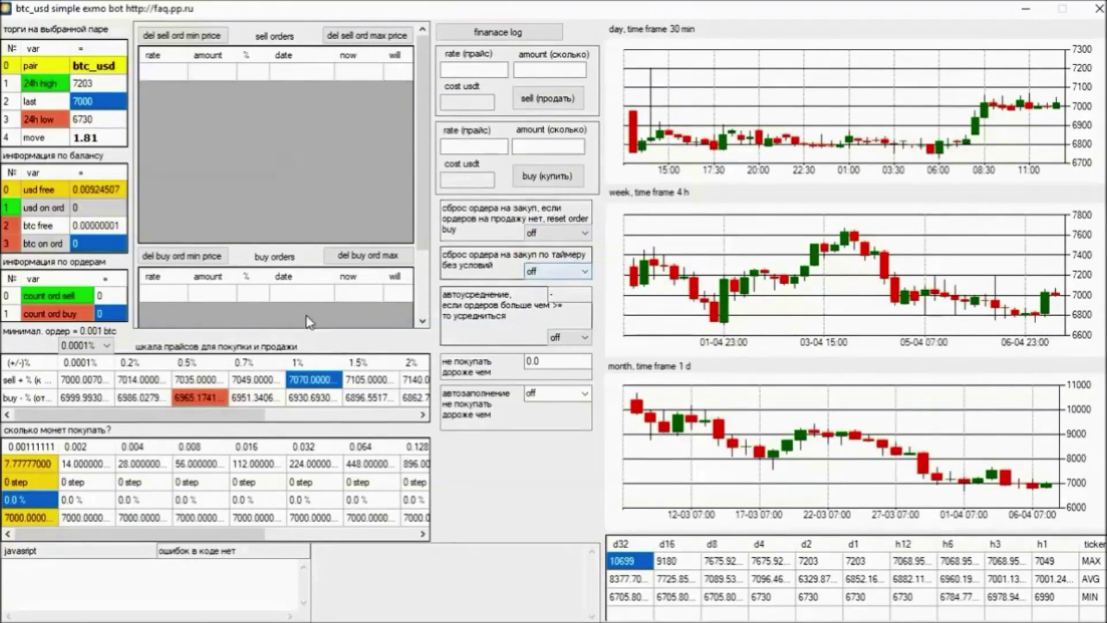
{"action": "left_click", "coordinate": [585, 234]}
{"action": "left_click", "coordinate": [548, 322]}
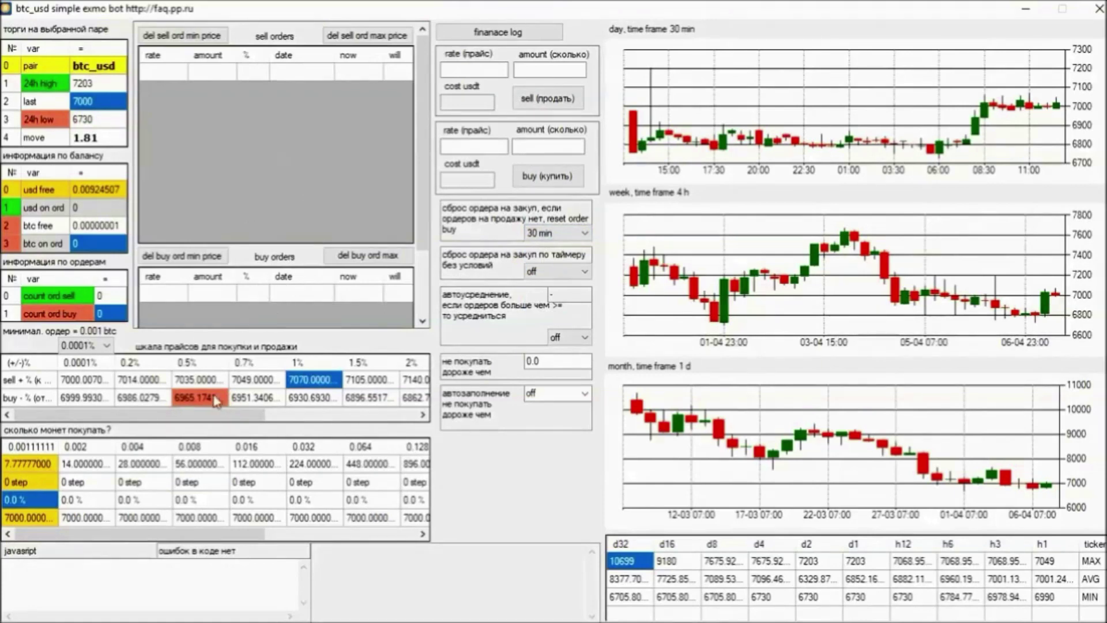
{"action": "left_click", "coordinate": [574, 272]}
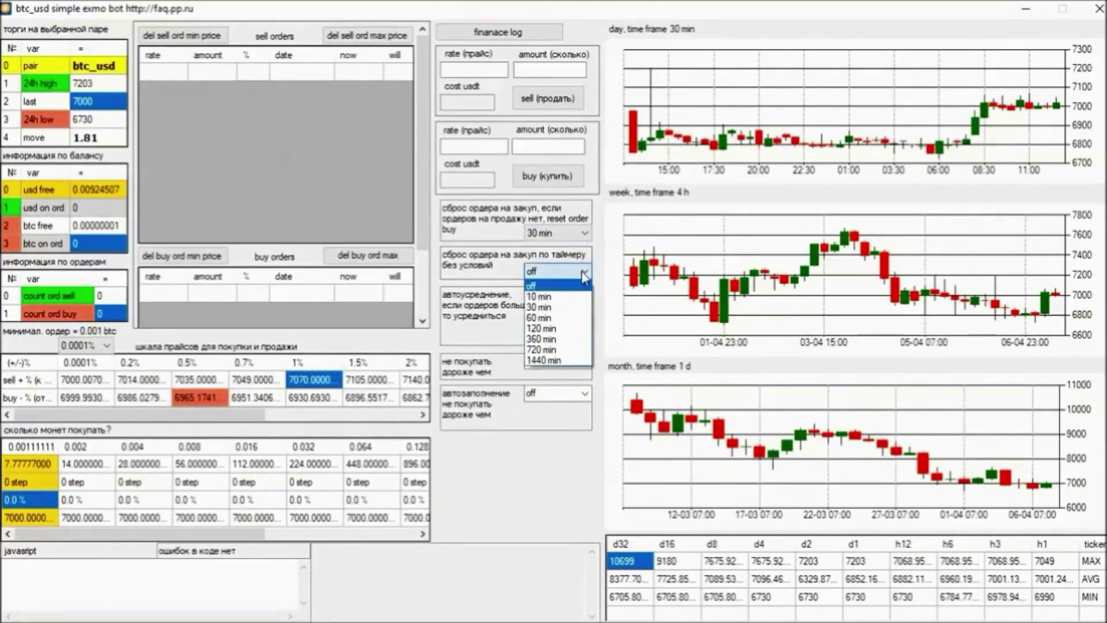
{"action": "left_click", "coordinate": [540, 340]}
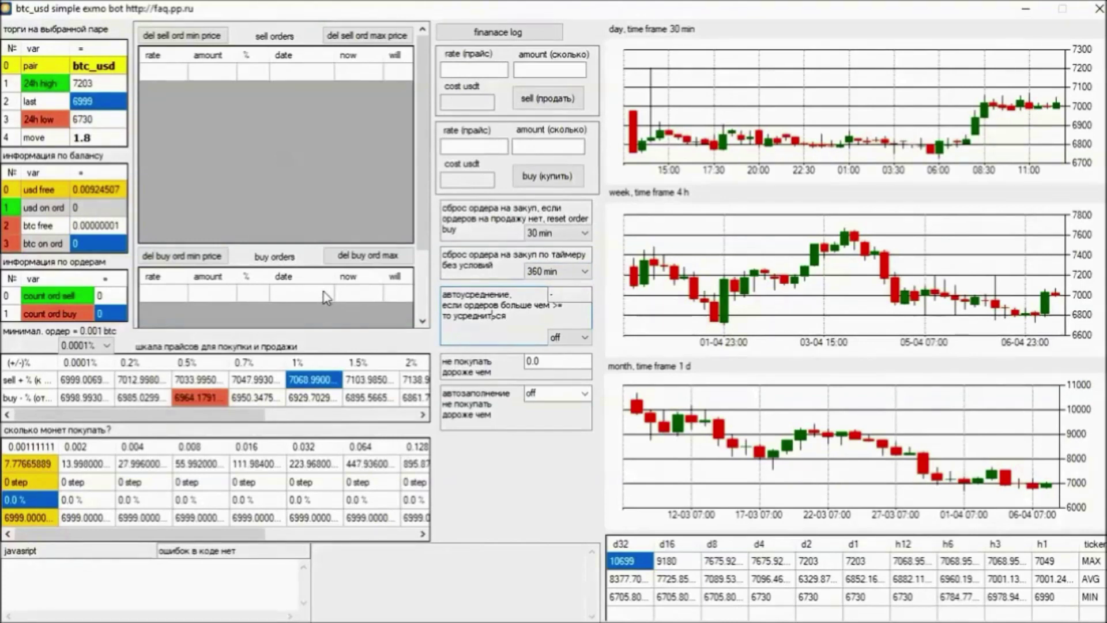
{"action": "left_click", "coordinate": [558, 233]}
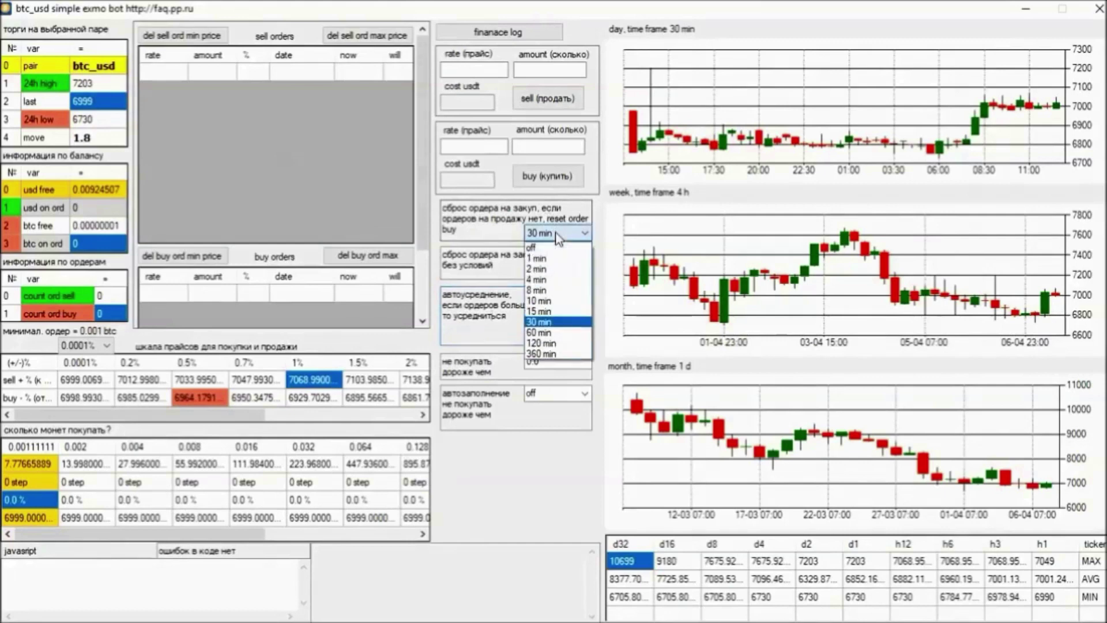
{"action": "left_click", "coordinate": [561, 243]}
{"action": "left_click", "coordinate": [572, 271]}
Look over the timer and order-count options, then set auto-averaging (автоусреднение) to start at 6 orders
{"action": "left_click", "coordinate": [571, 281]}
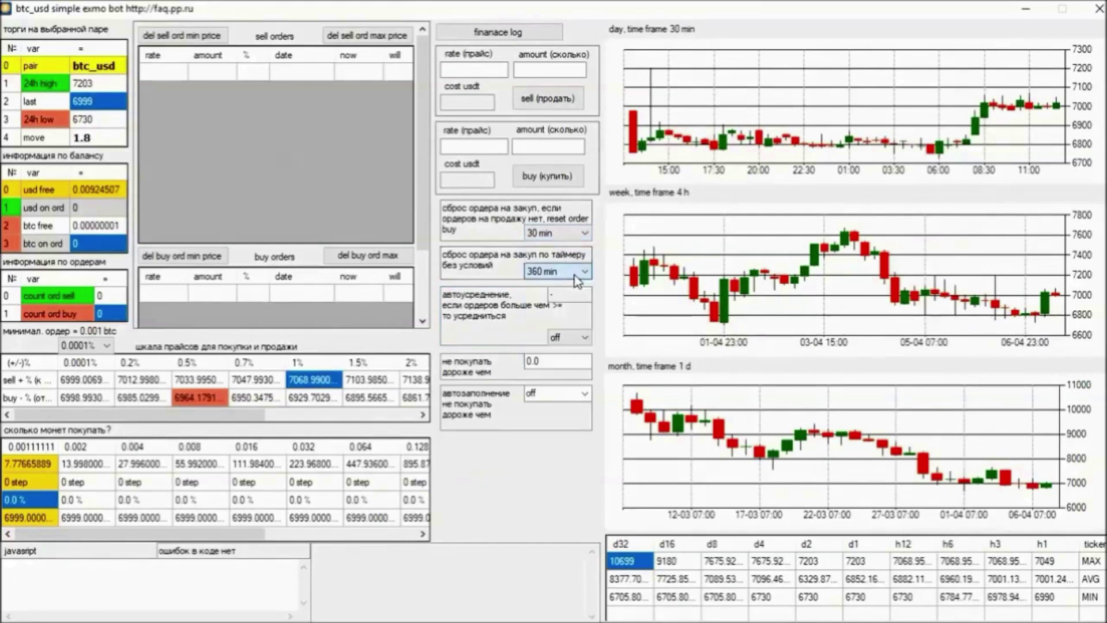
{"action": "left_click", "coordinate": [583, 338]}
{"action": "left_click", "coordinate": [583, 338]}
{"action": "left_click", "coordinate": [484, 316]}
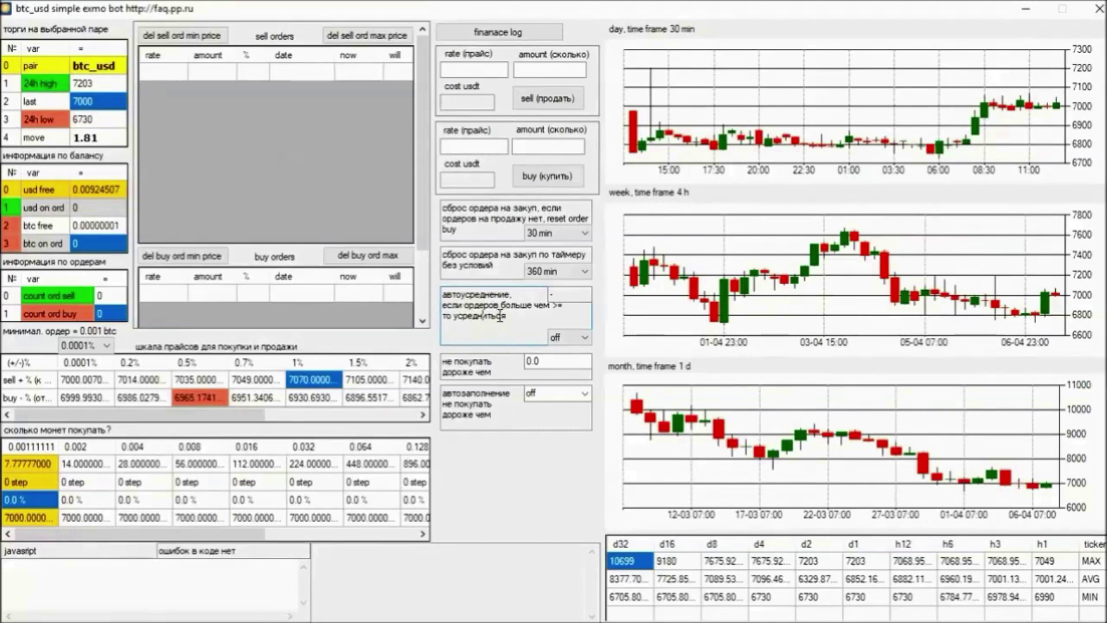
{"action": "left_click", "coordinate": [586, 340]}
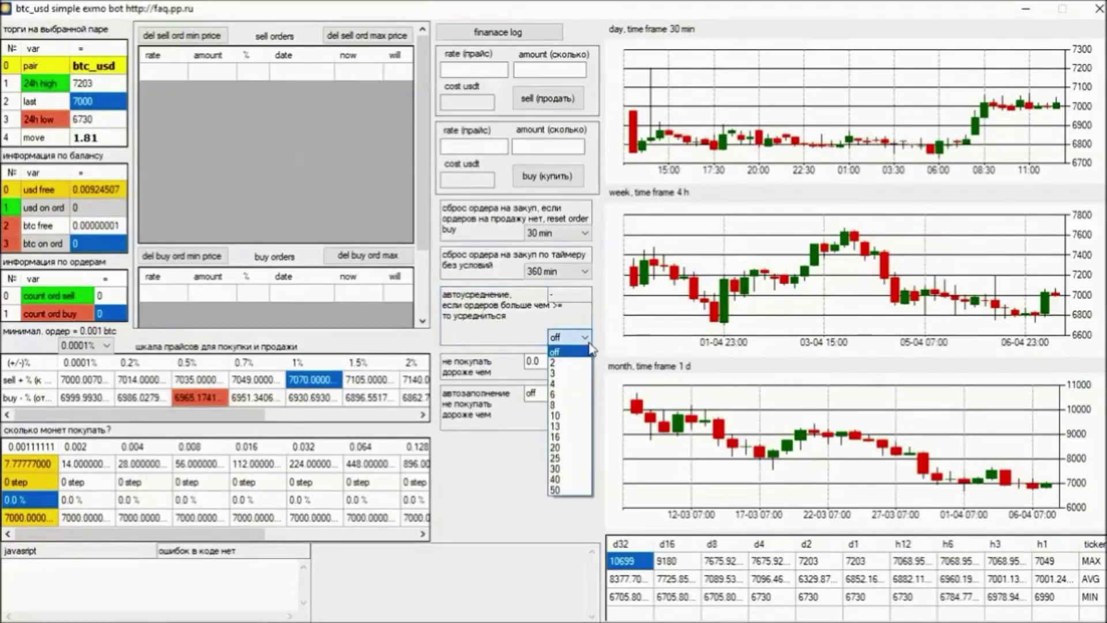
{"action": "left_click", "coordinate": [555, 394]}
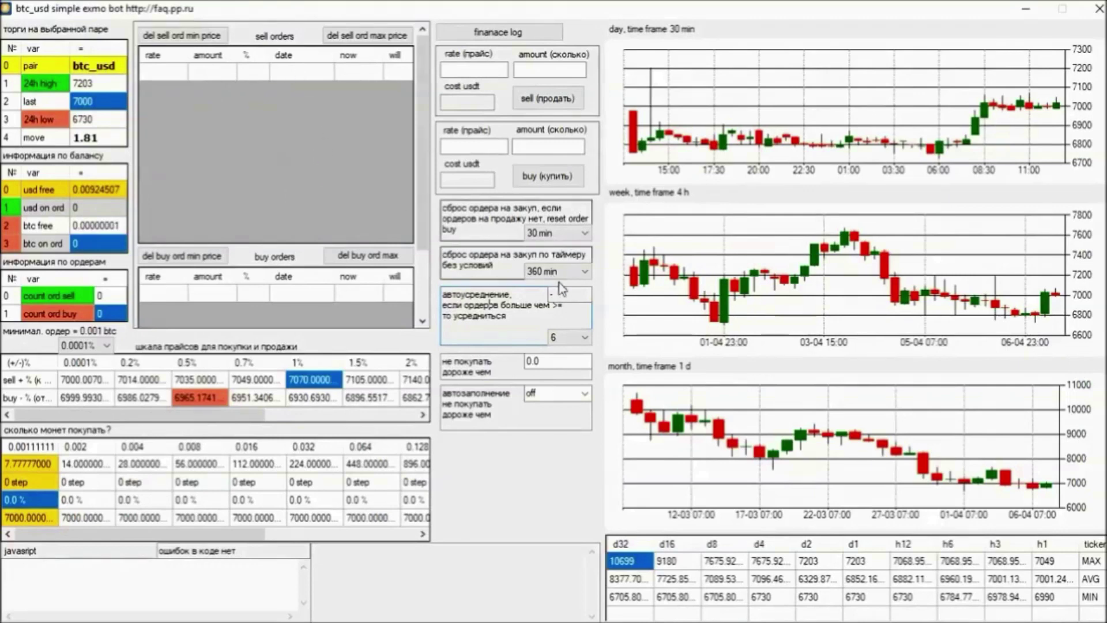
{"action": "left_click", "coordinate": [580, 337]}
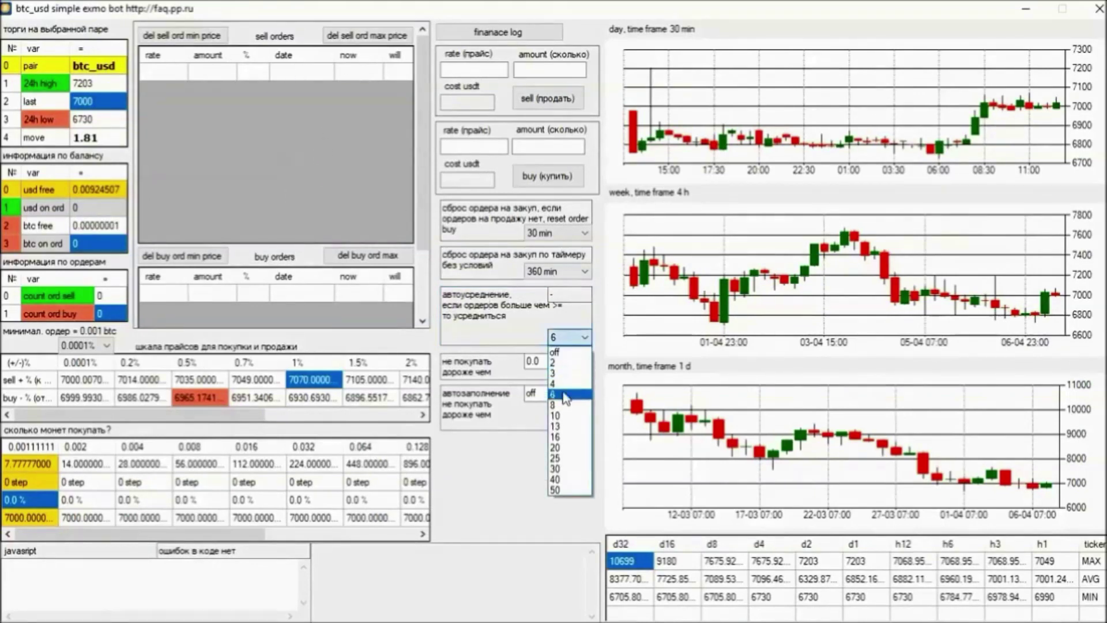
{"action": "left_click", "coordinate": [560, 394]}
{"action": "left_click", "coordinate": [277, 72]}
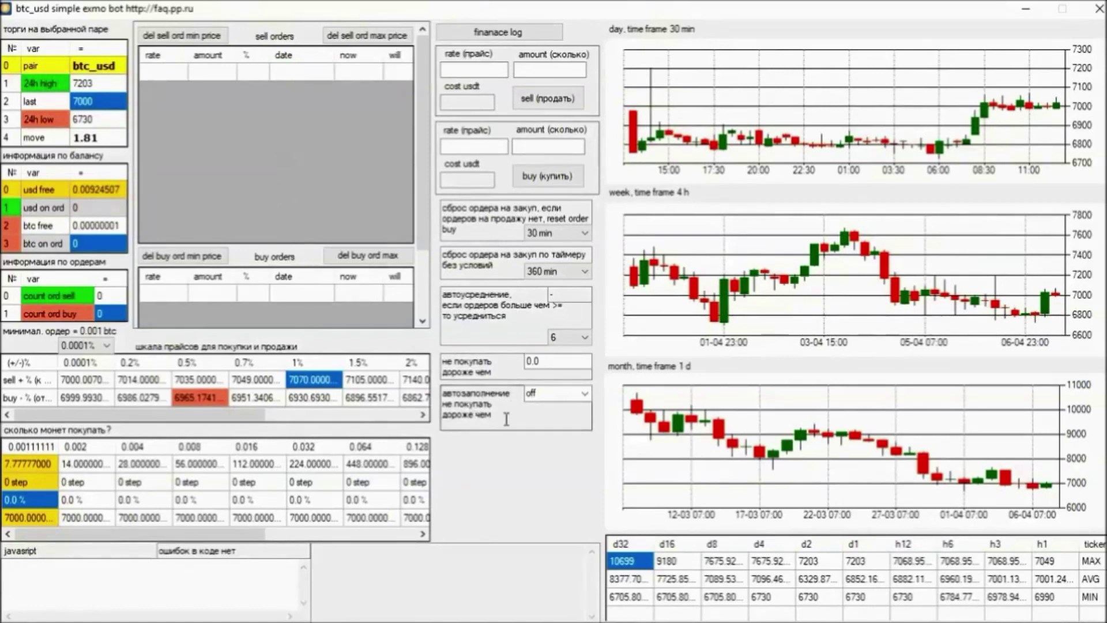
{"action": "left_click", "coordinate": [586, 397]}
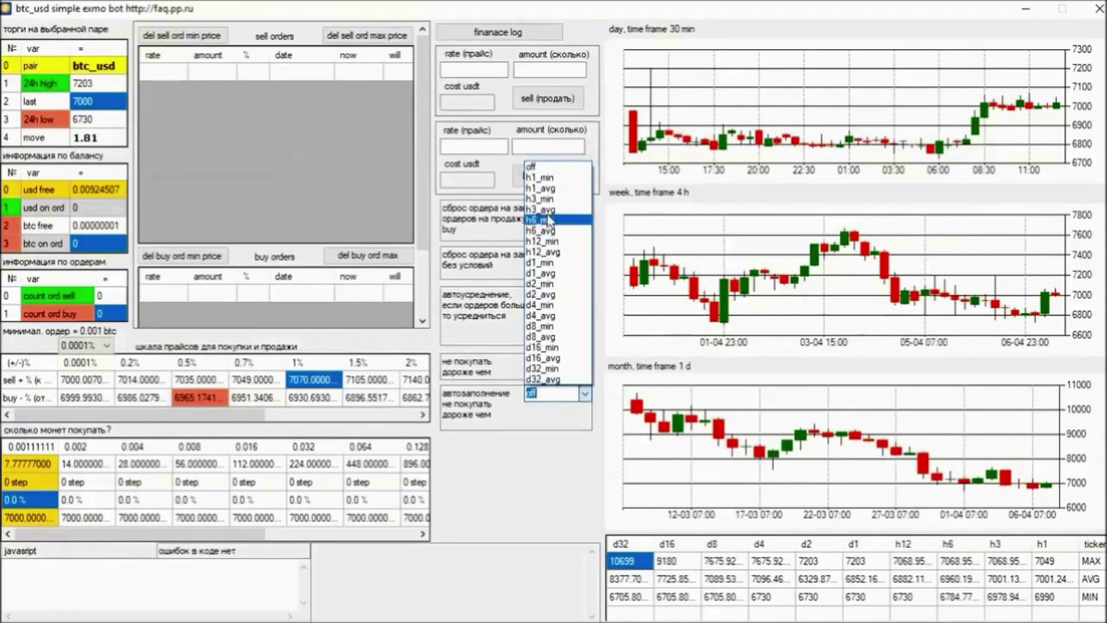
Pick d32_min as the autofill source so 'не покупать дороже чем' changes from 0.0 to 6705.8004
{"action": "left_click", "coordinate": [531, 166]}
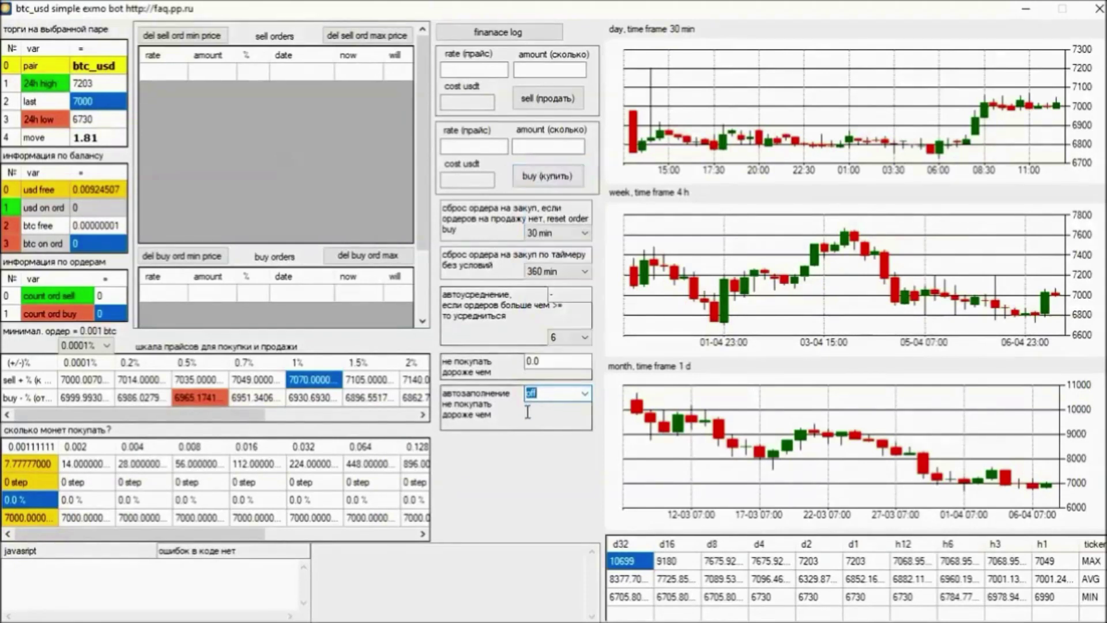
{"action": "left_click", "coordinate": [528, 411]}
{"action": "key", "text": "shift+Tab"}
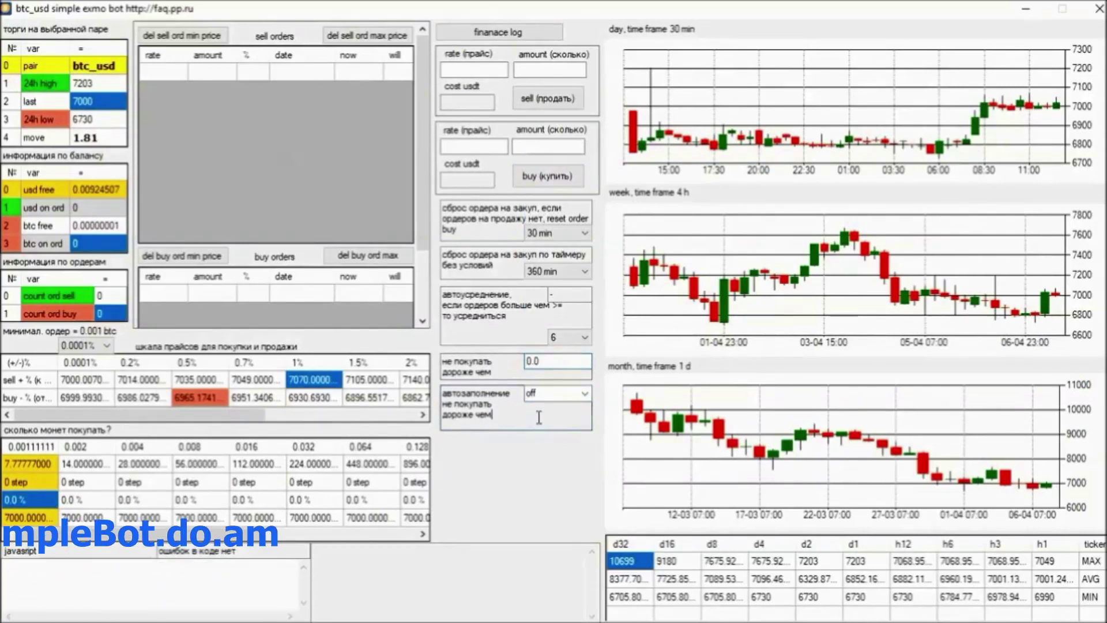
{"action": "left_click", "coordinate": [556, 360]}
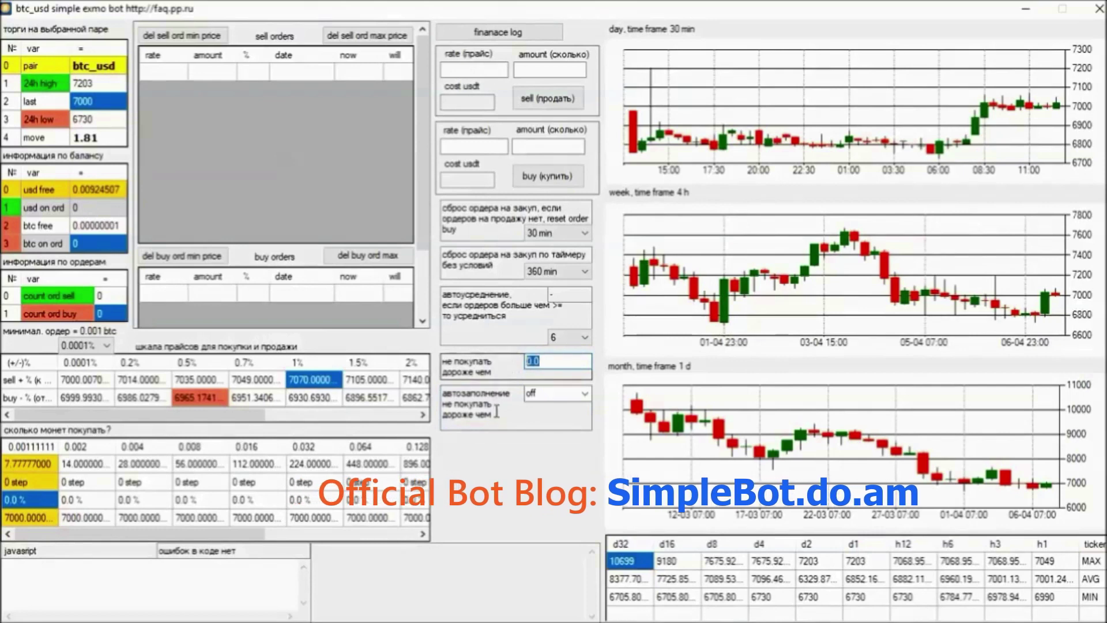
{"action": "left_click", "coordinate": [582, 403]}
{"action": "left_click", "coordinate": [584, 394]}
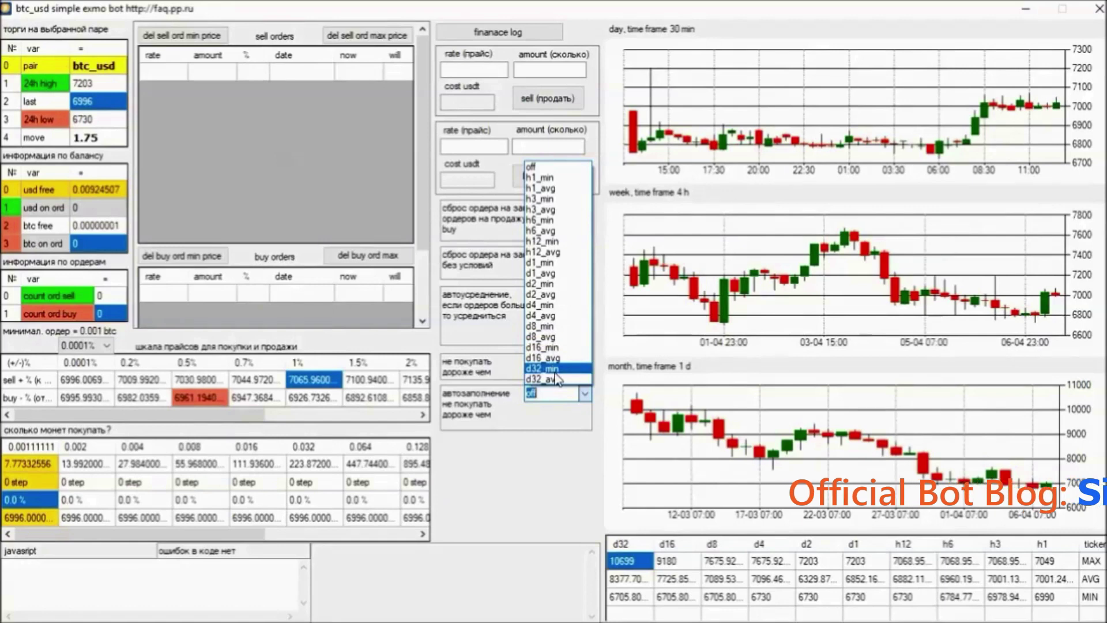
{"action": "left_click", "coordinate": [556, 371]}
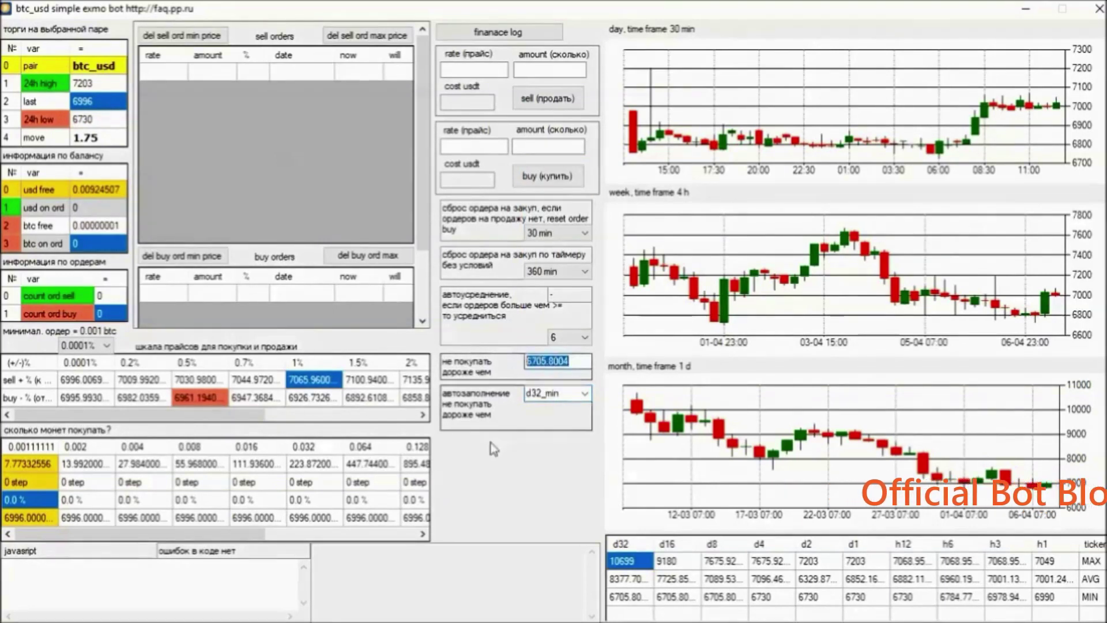
{"action": "left_click", "coordinate": [577, 367]}
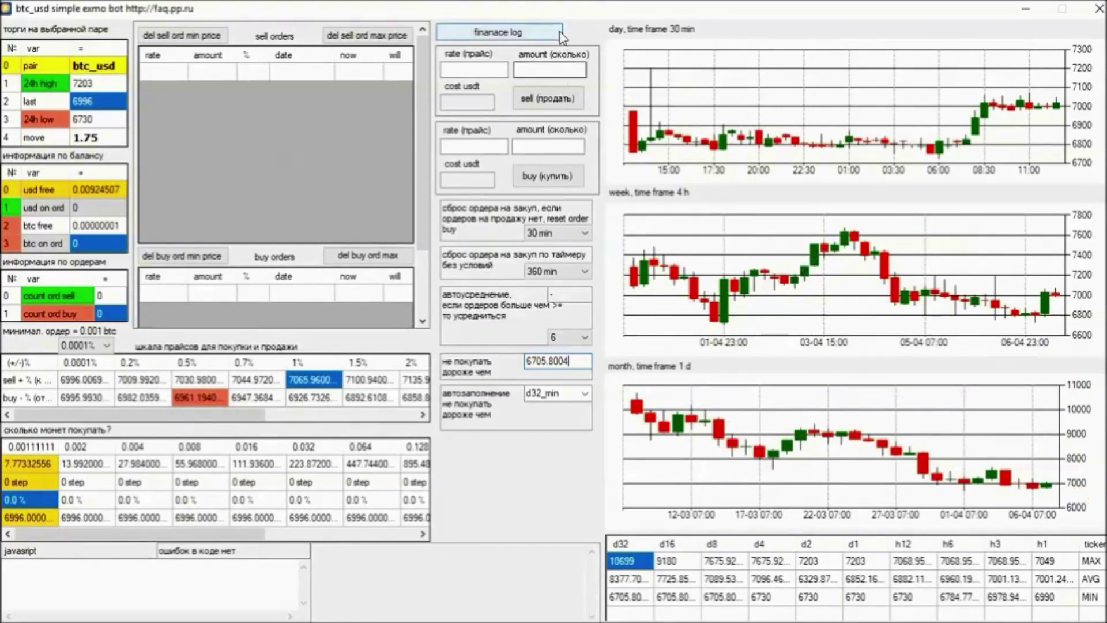
{"action": "left_click_drag", "start_coordinate": [565, 16], "coordinate": [548, 7]}
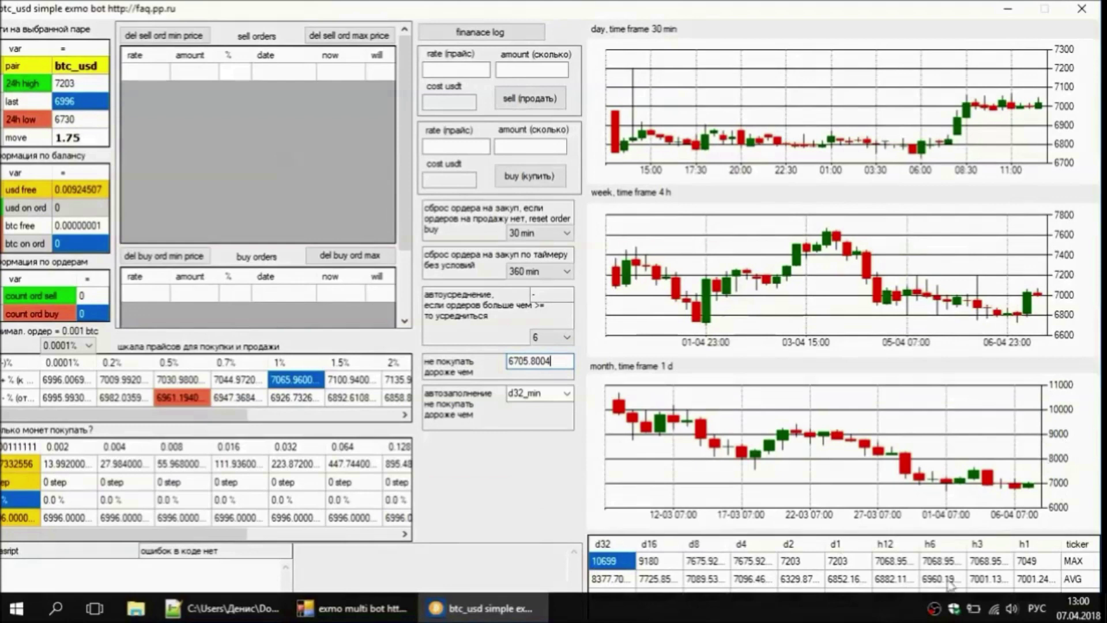
{"action": "right_click", "coordinate": [649, 616]}
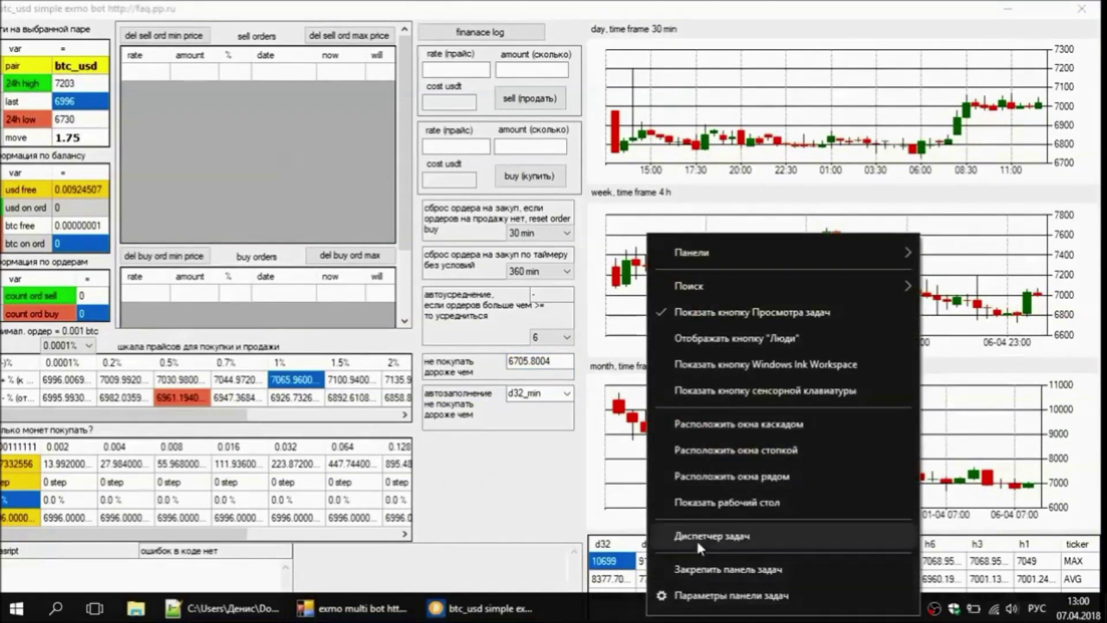
{"action": "left_click", "coordinate": [531, 496]}
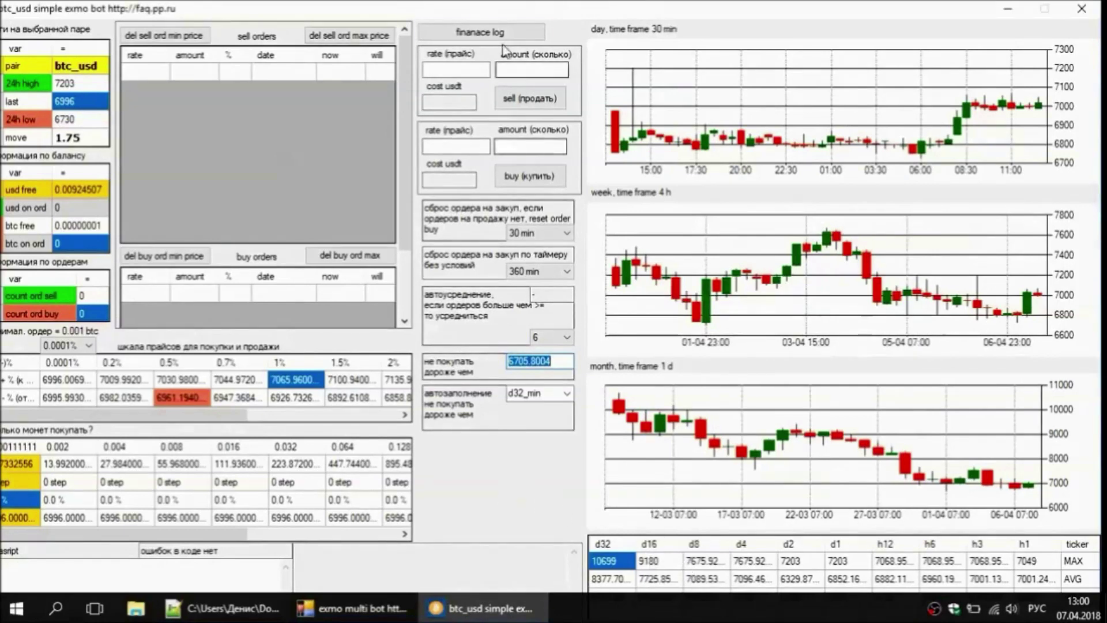
{"action": "left_click_drag", "start_coordinate": [504, 7], "coordinate": [510, 7]}
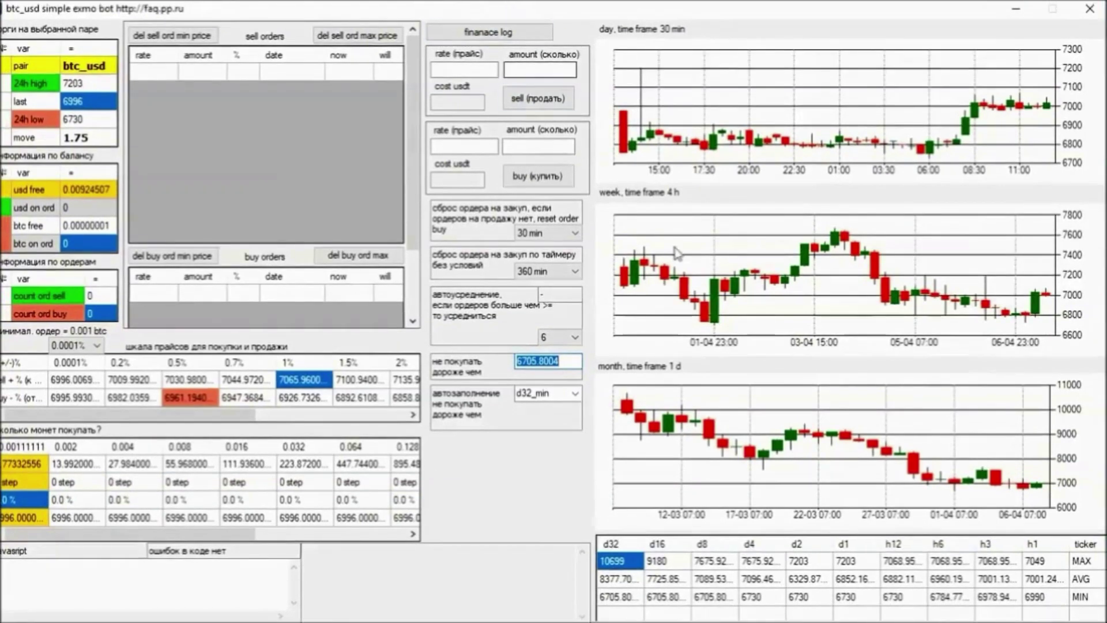